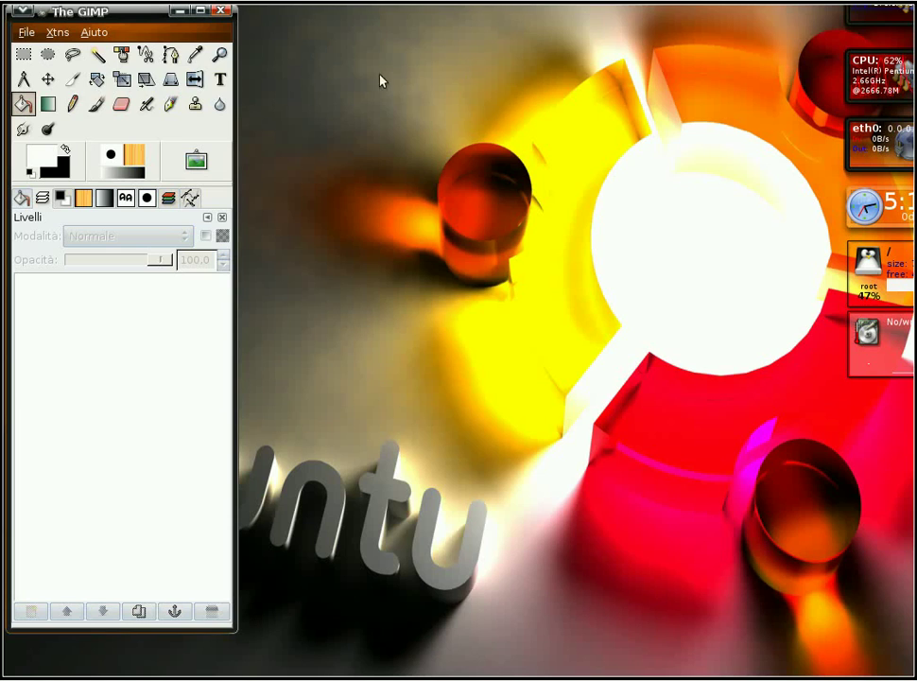
# Open GnuTuxSoftRevolution-v2.png from the File menu and enlarge its image window.
pyautogui.click(27, 32)
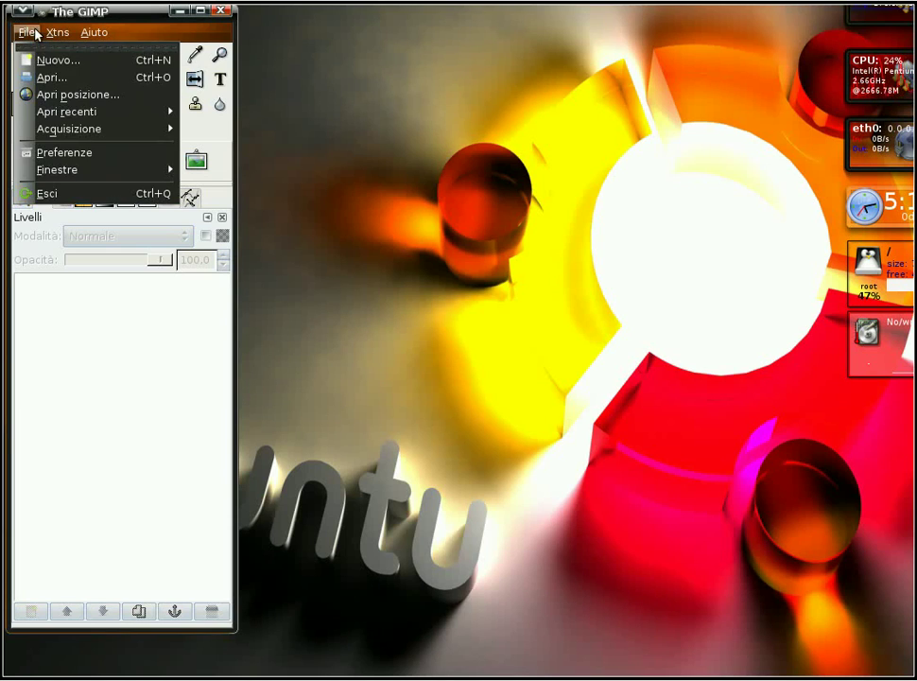
pyautogui.click(45, 80)
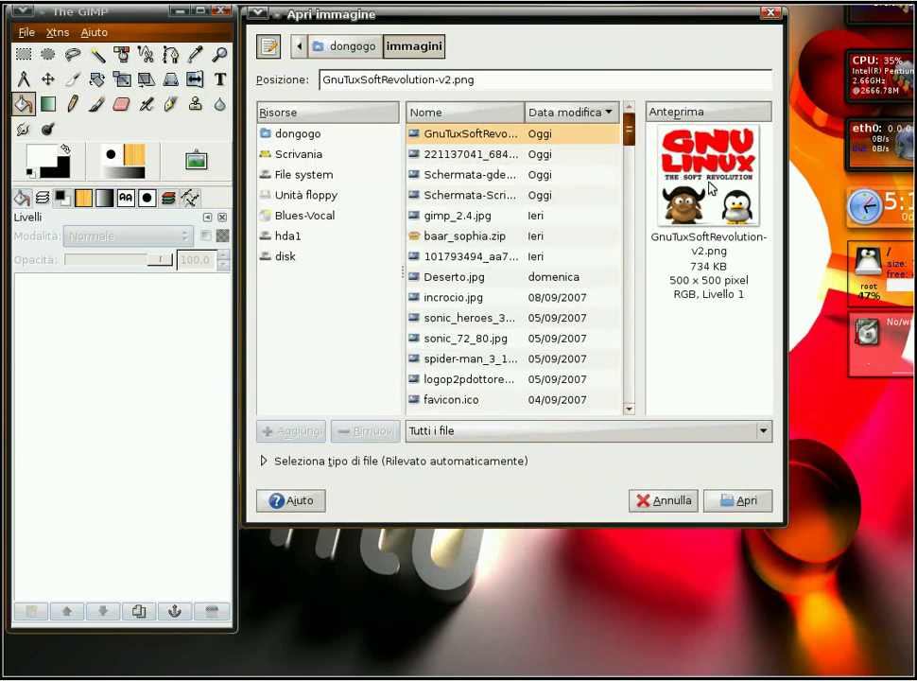
pyautogui.click(756, 511)
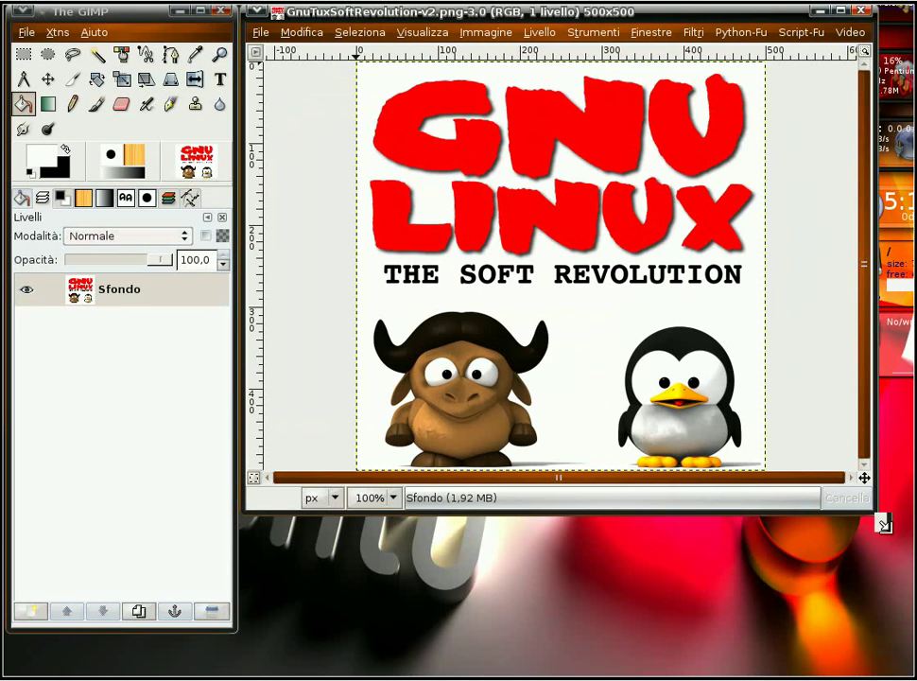
pyautogui.moveTo(883, 521); pyautogui.dragTo(906, 641)
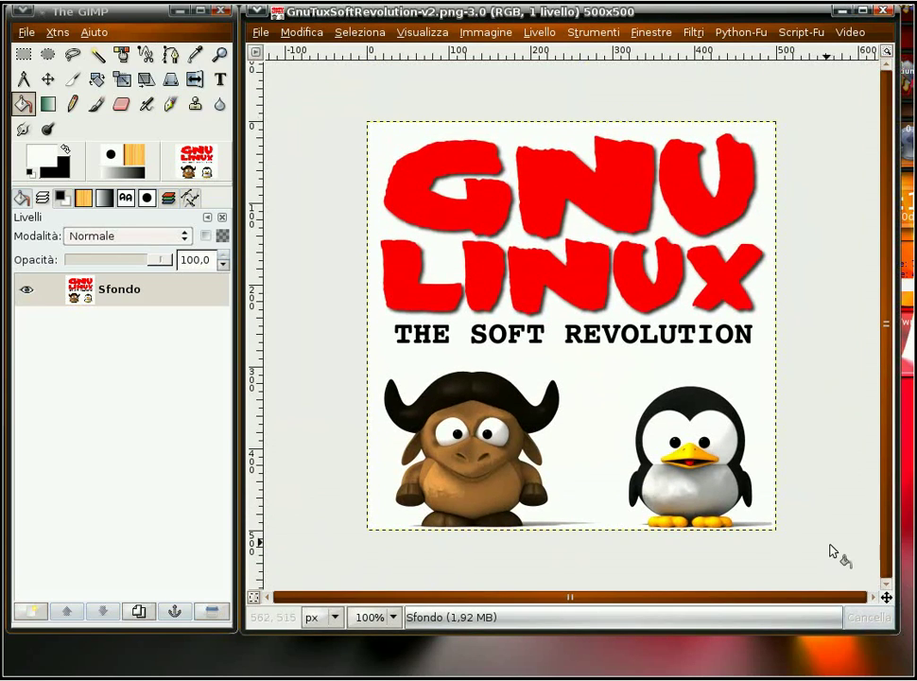
# Add a white-filled layer and render a 4×3 curved Puzzle outline on it.
pyautogui.click(40, 616)
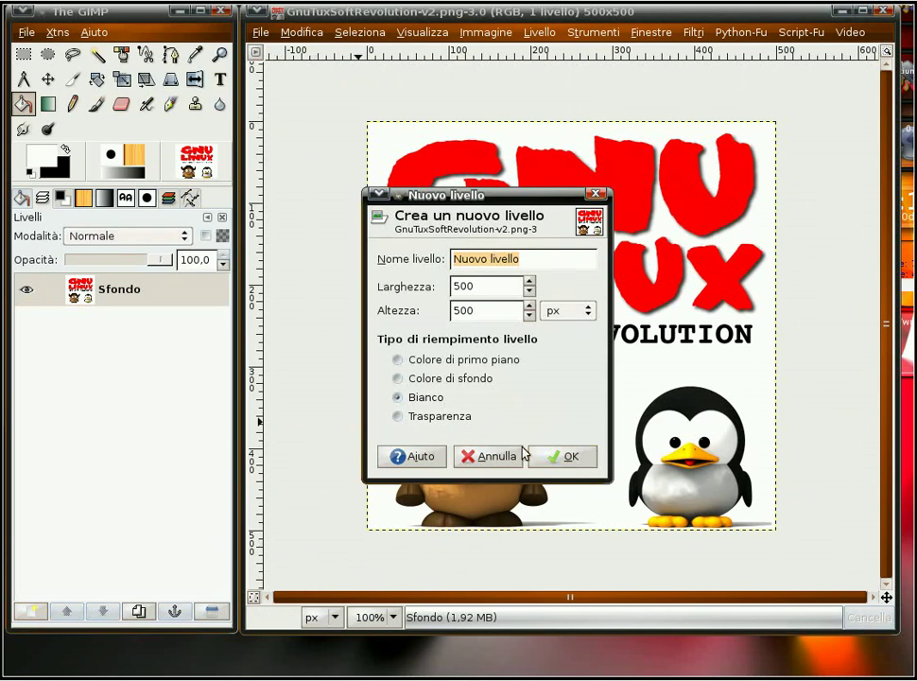
pyautogui.click(577, 460)
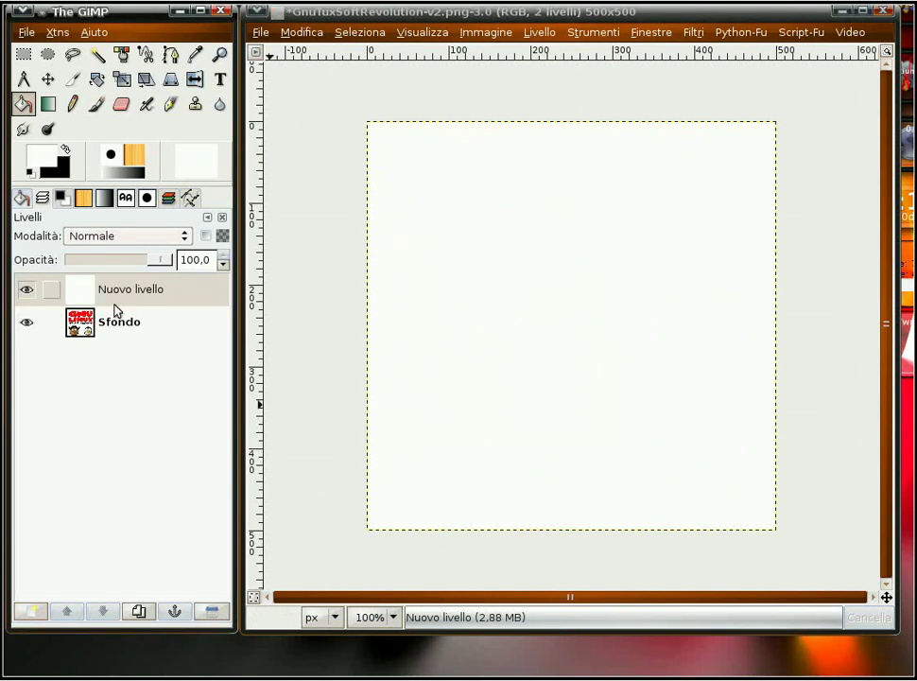
pyautogui.click(696, 32)
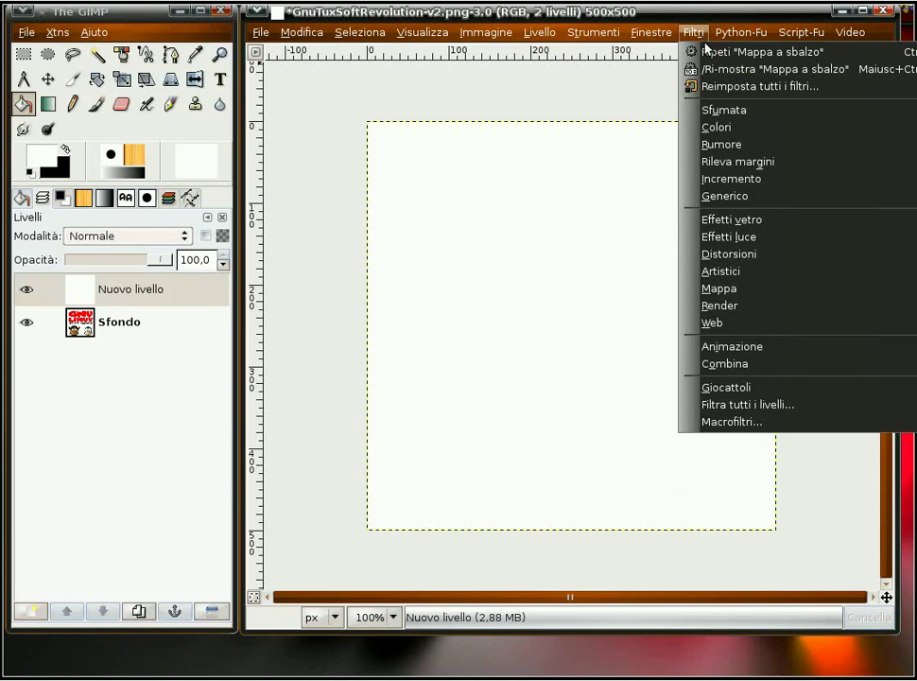
pyautogui.moveTo(757, 305)
pyautogui.moveTo(610, 339)
pyautogui.click(465, 408)
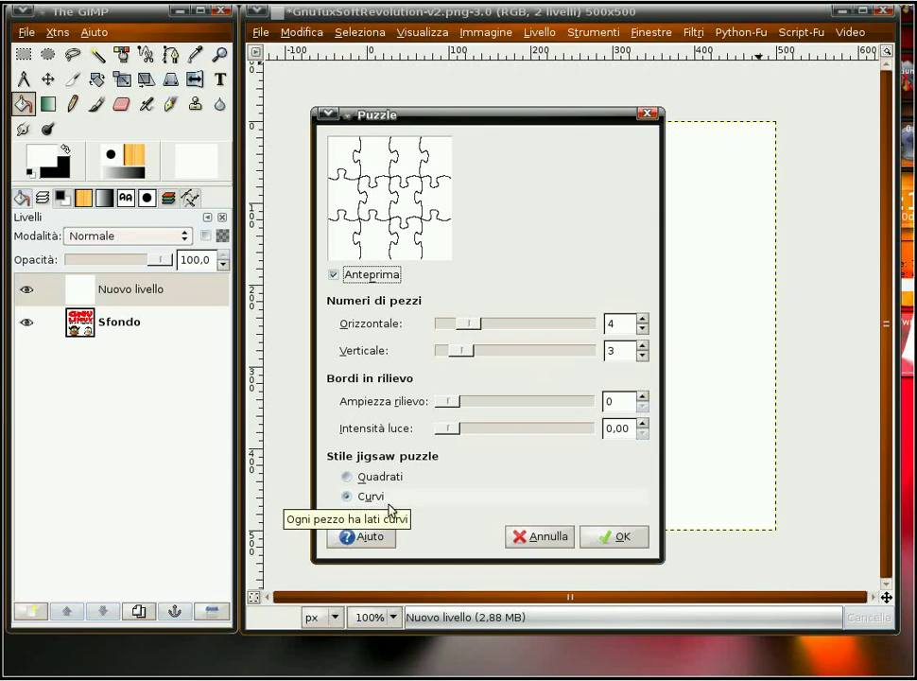
pyautogui.click(624, 539)
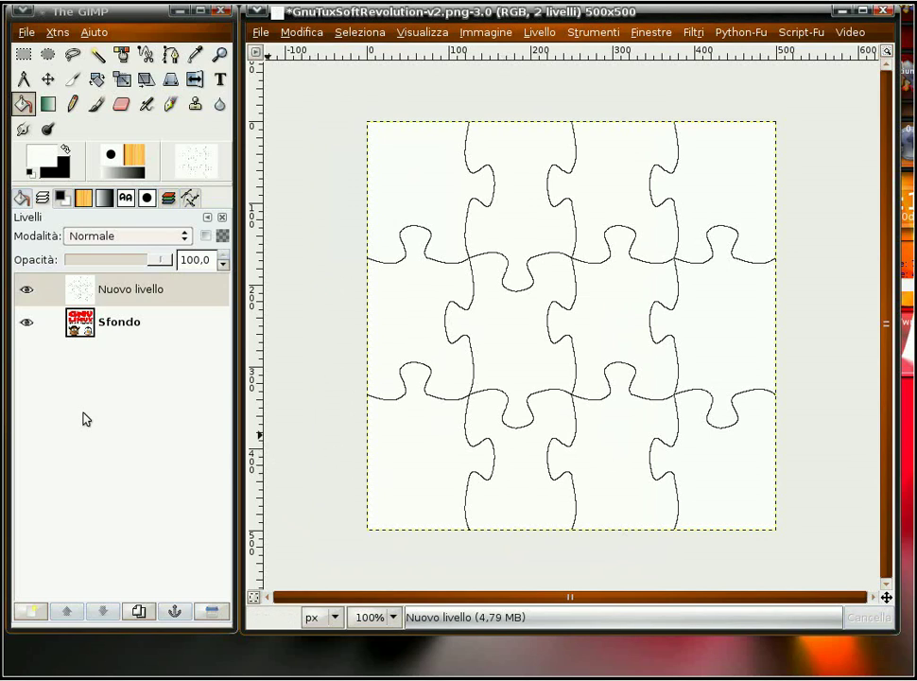
# Fuzzy-select the top-left jigsaw piece and copy that region from the Sfondo layer.
pyautogui.click(103, 62)
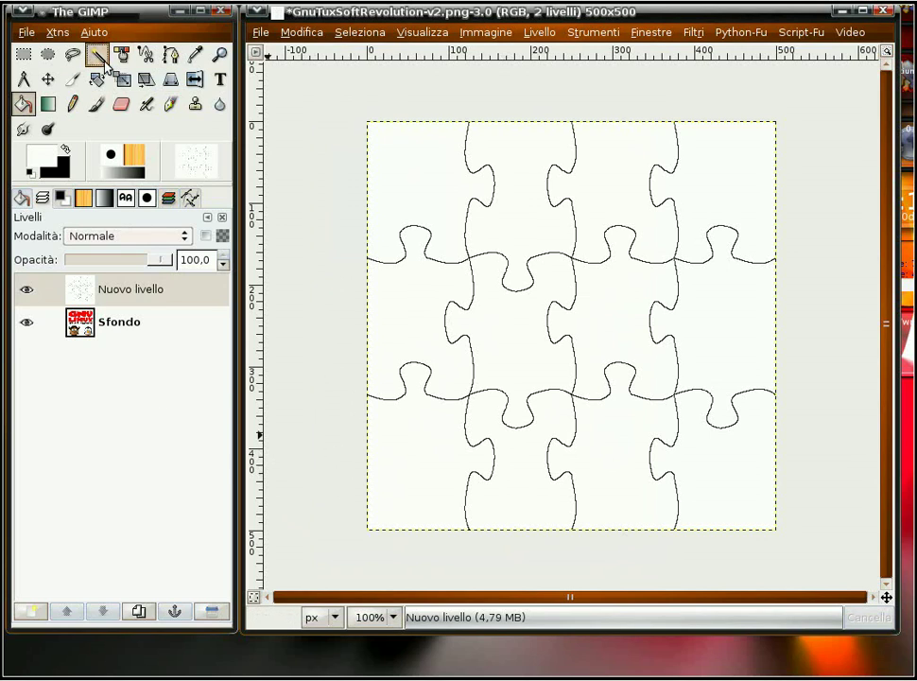
pyautogui.click(423, 179)
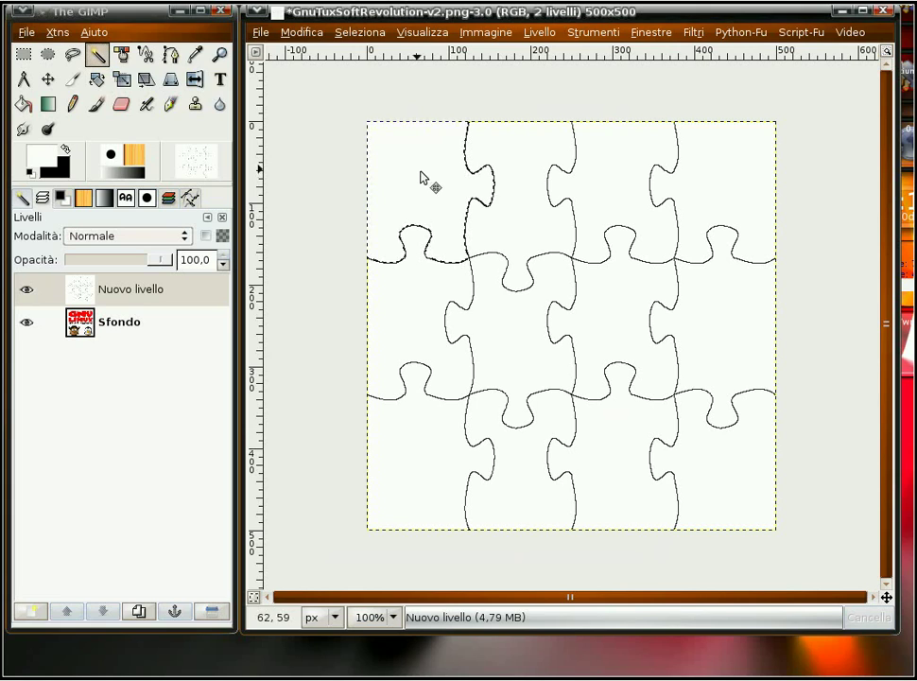
pyautogui.click(88, 328)
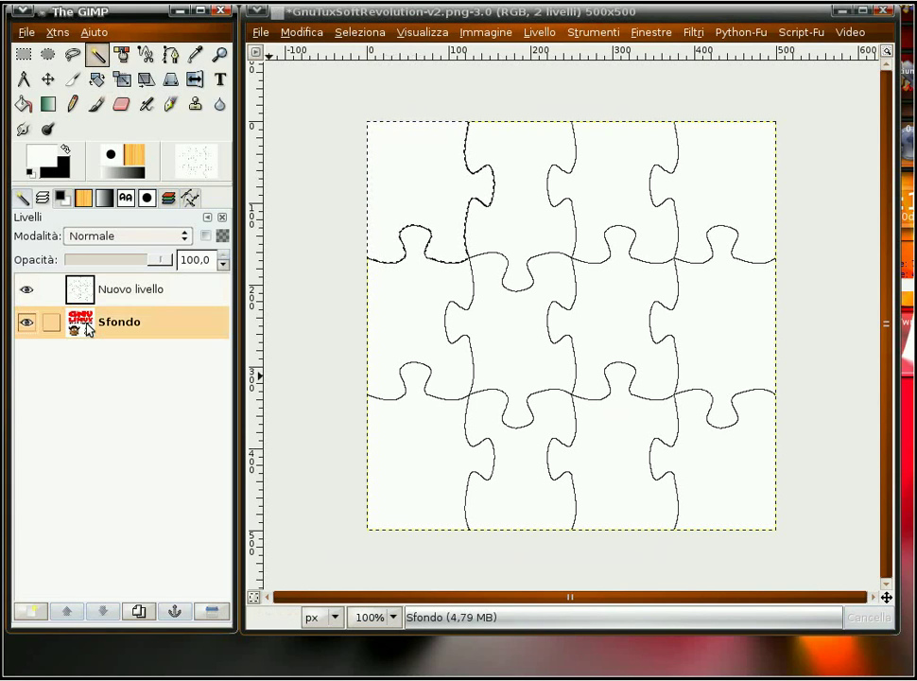
pyautogui.click(318, 38)
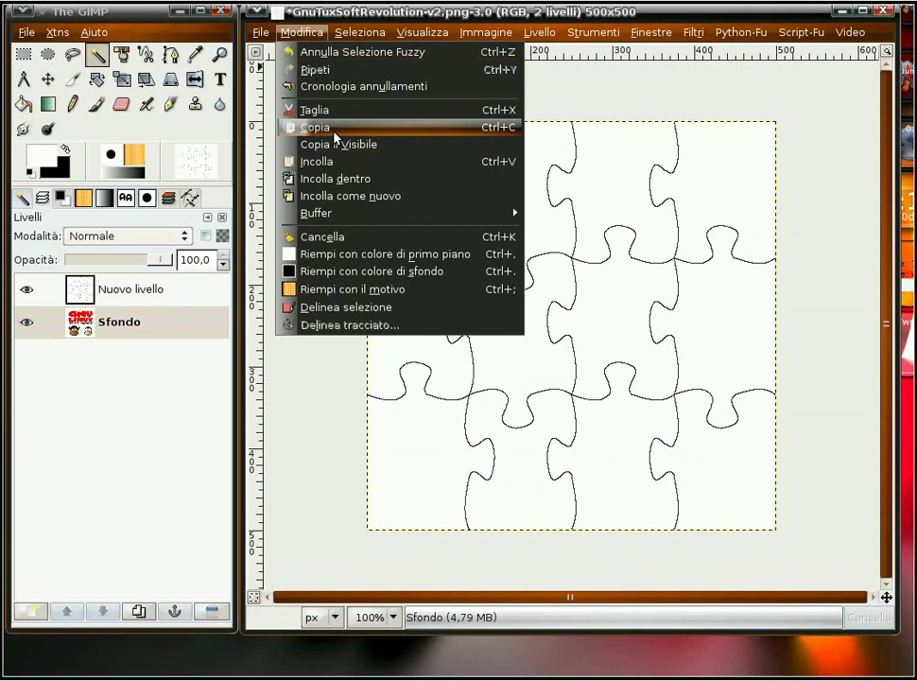
pyautogui.click(335, 137)
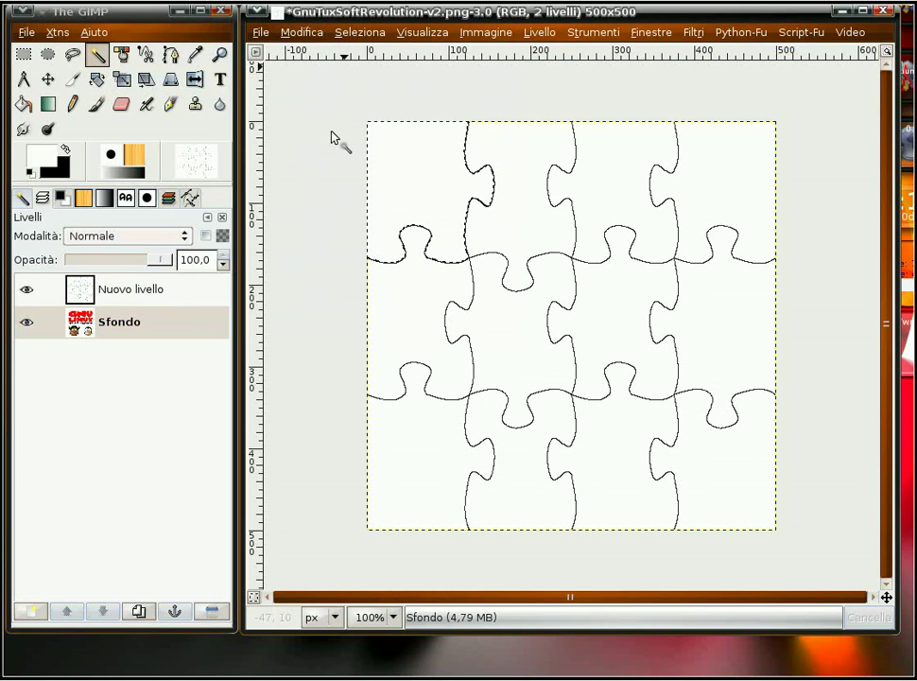
# Paste the piece as a new layer and hide Nuovo livello and Sfondo.
pyautogui.click(302, 38)
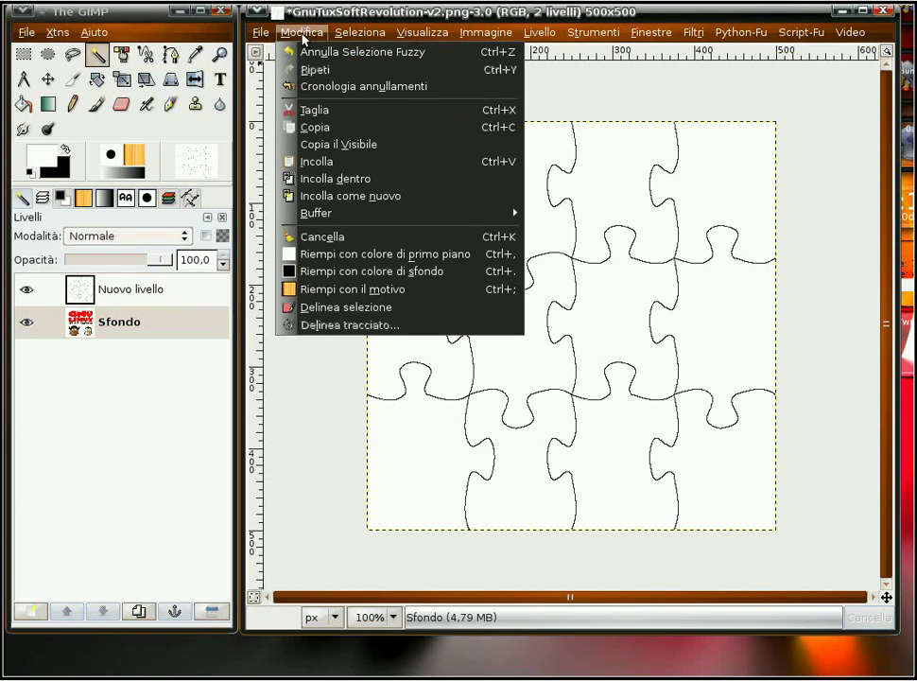
pyautogui.click(323, 169)
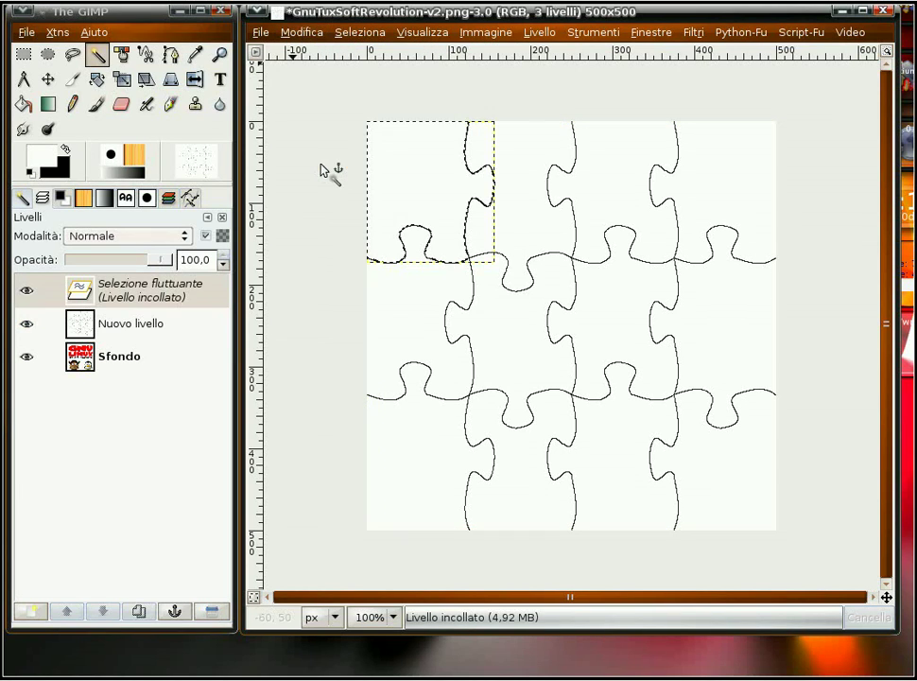
pyautogui.click(40, 624)
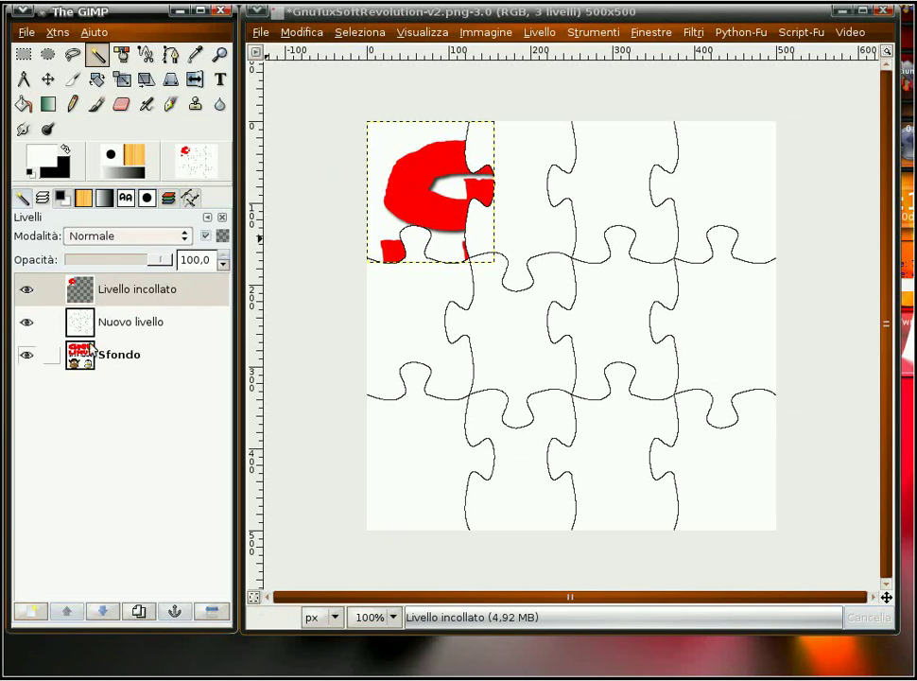
pyautogui.click(27, 324)
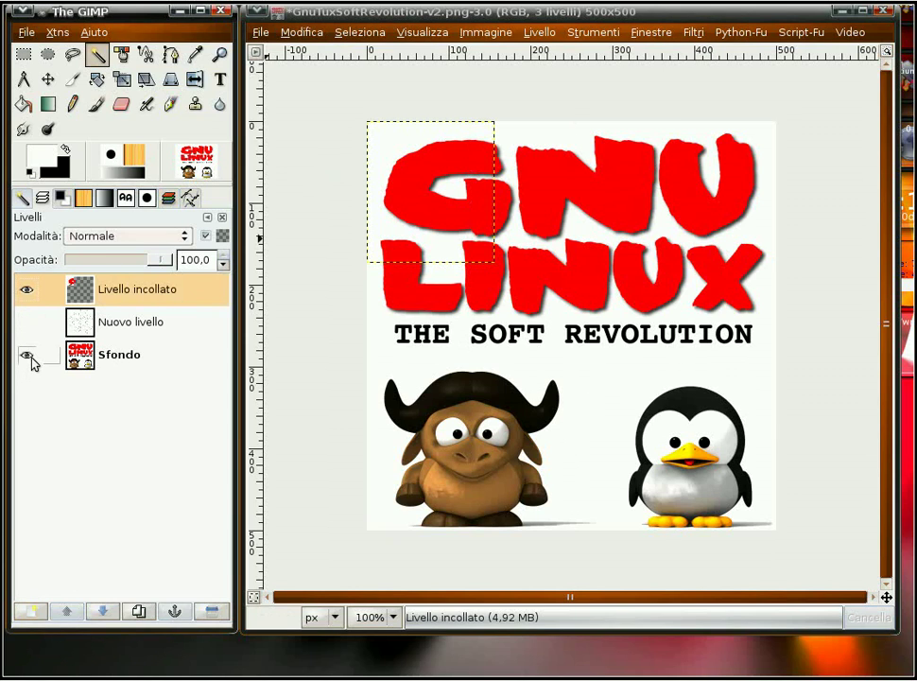
pyautogui.click(27, 356)
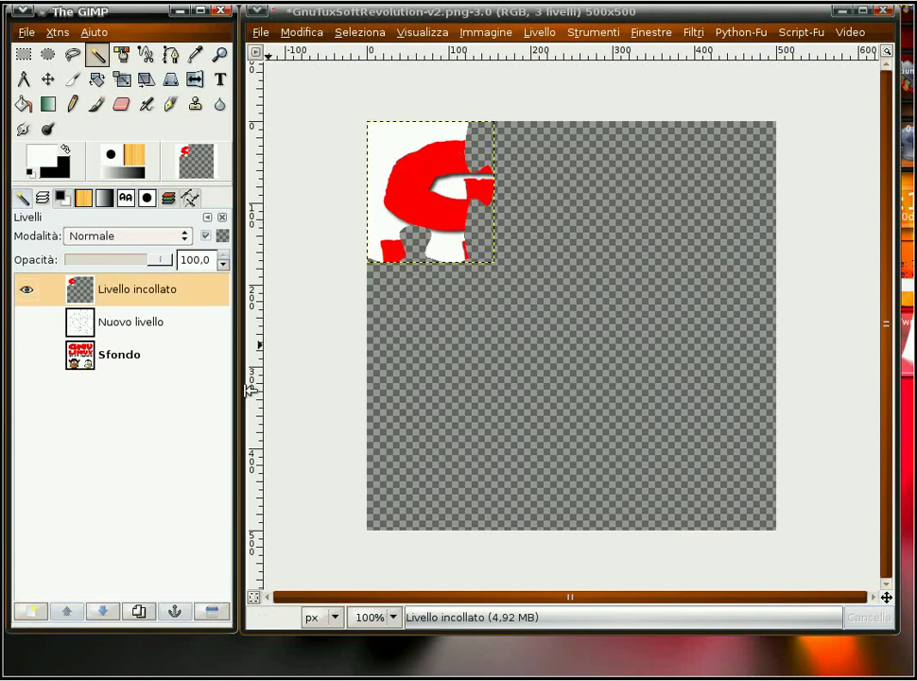
# Duplicate the piece layer, fill the copy solid white and turn off Lock alpha.
pyautogui.click(139, 612)
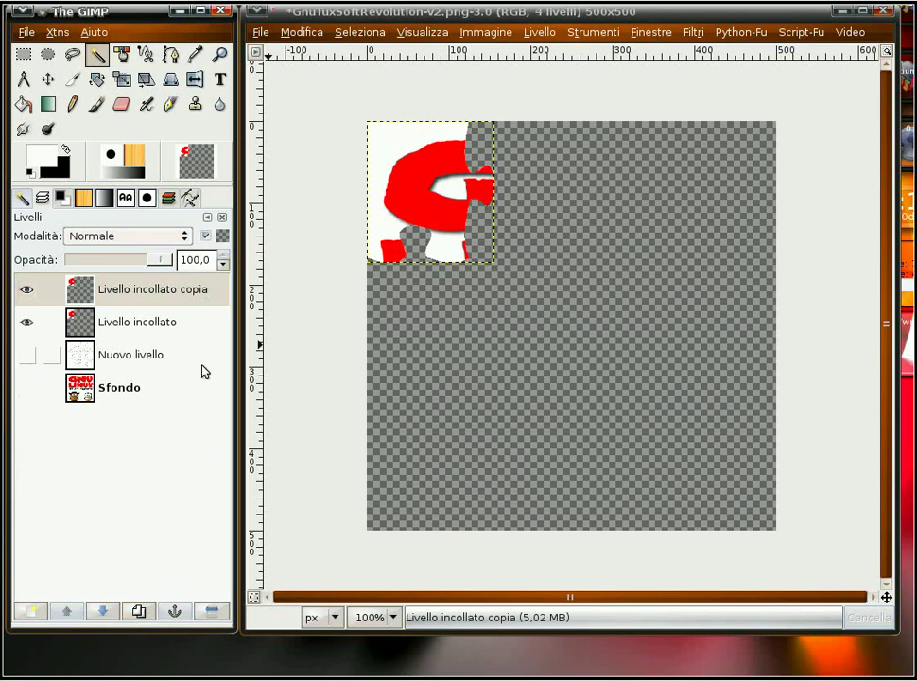
pyautogui.click(26, 105)
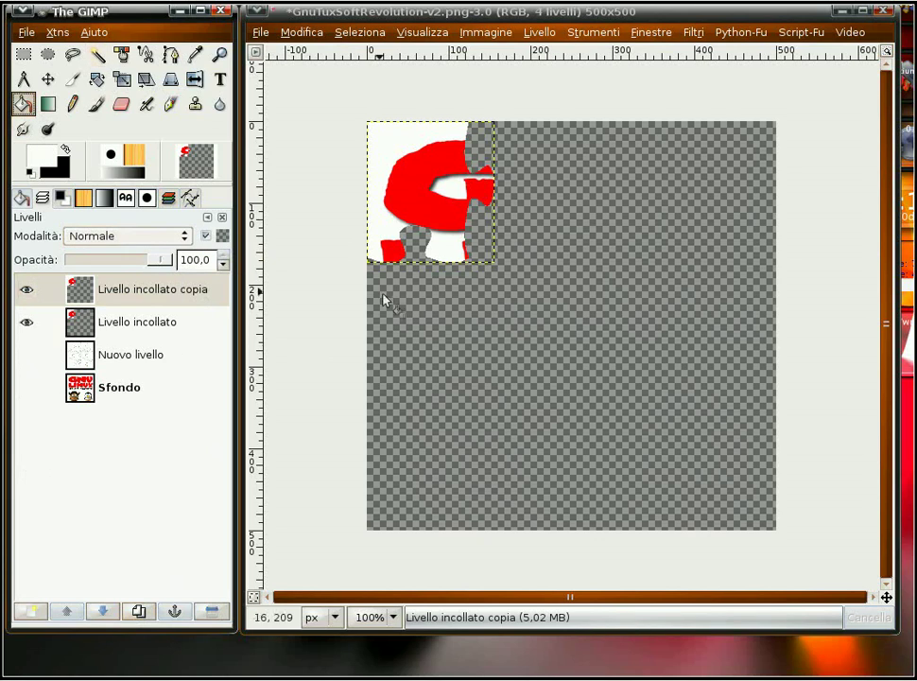
pyautogui.click(416, 167)
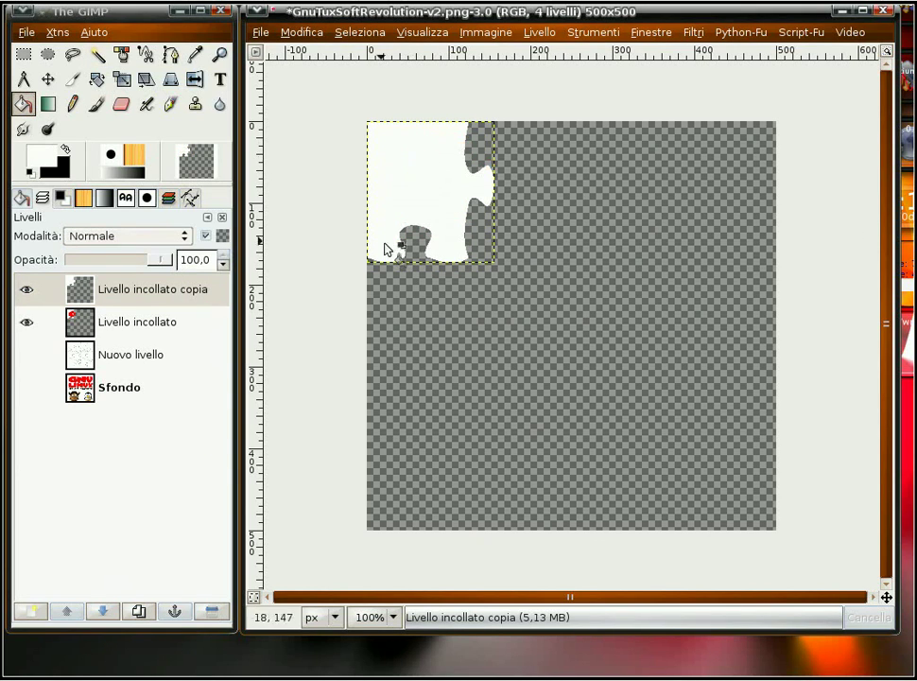
pyautogui.click(207, 236)
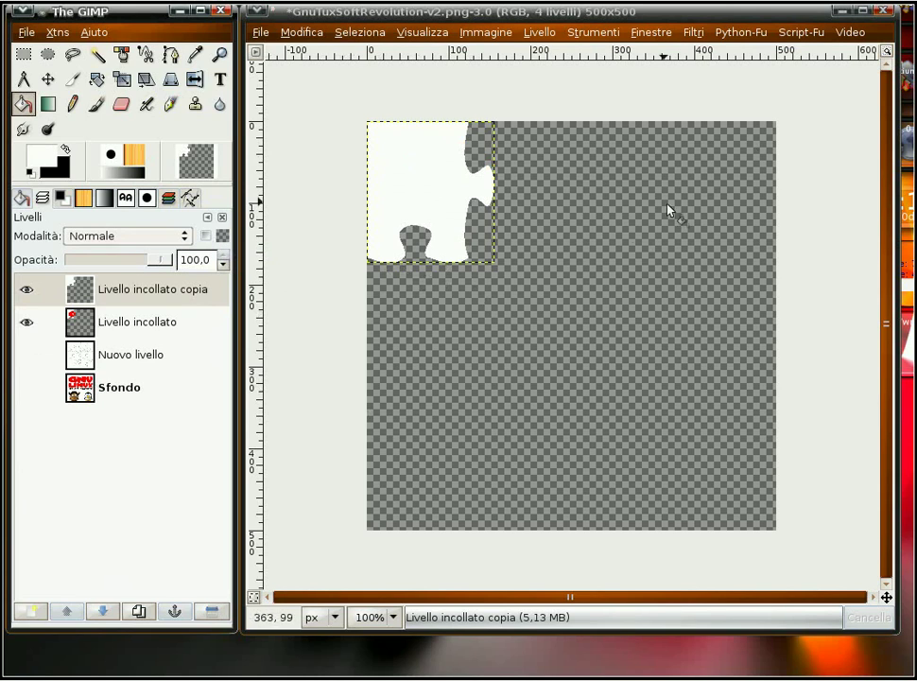
# Blur the white copy with an 8 px Gaussian blur and reselect the original piece layer.
pyautogui.click(705, 37)
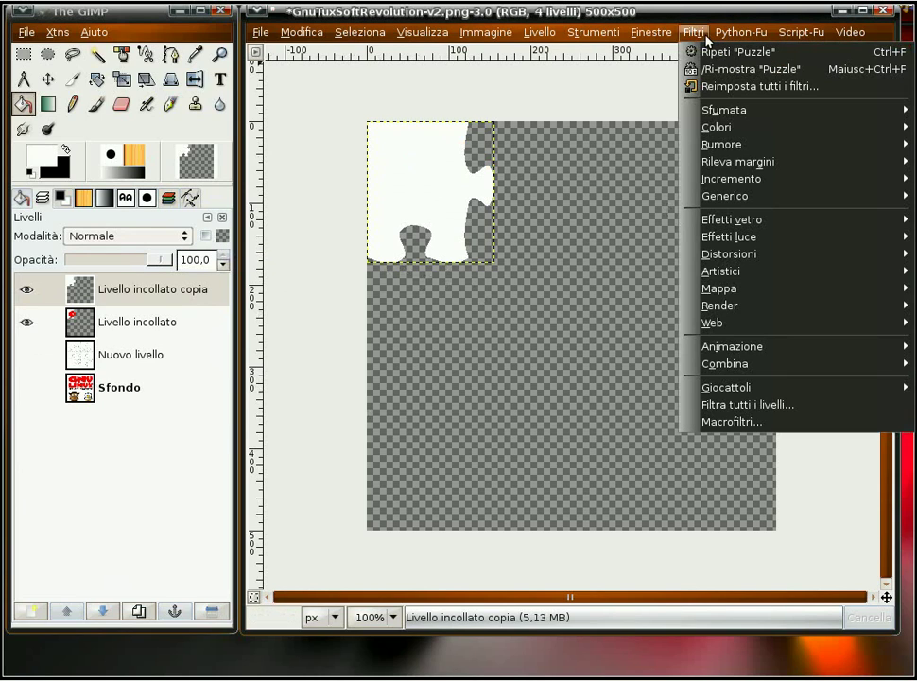
pyautogui.moveTo(794, 110)
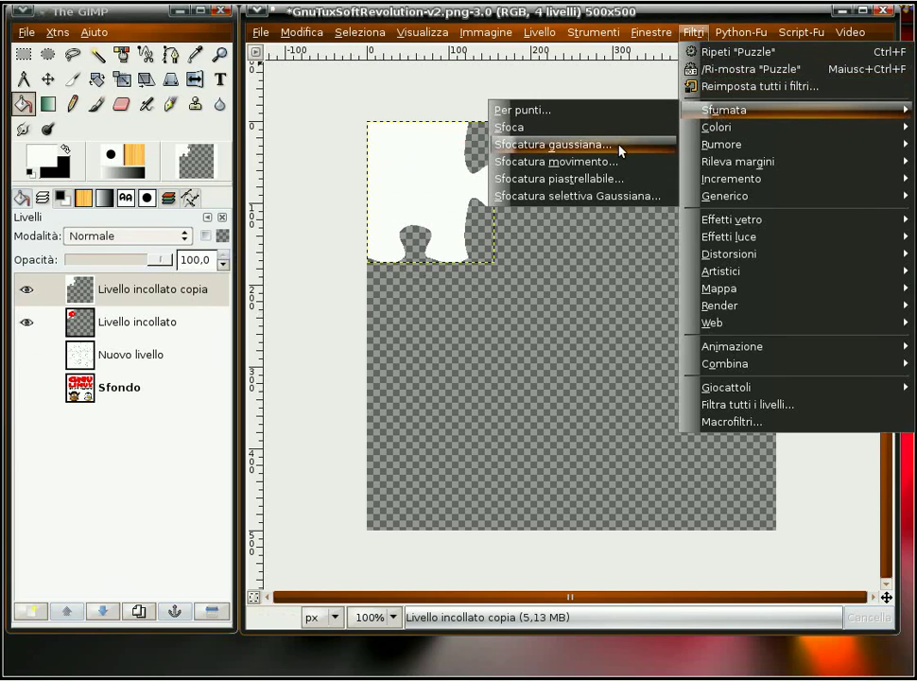
pyautogui.click(620, 151)
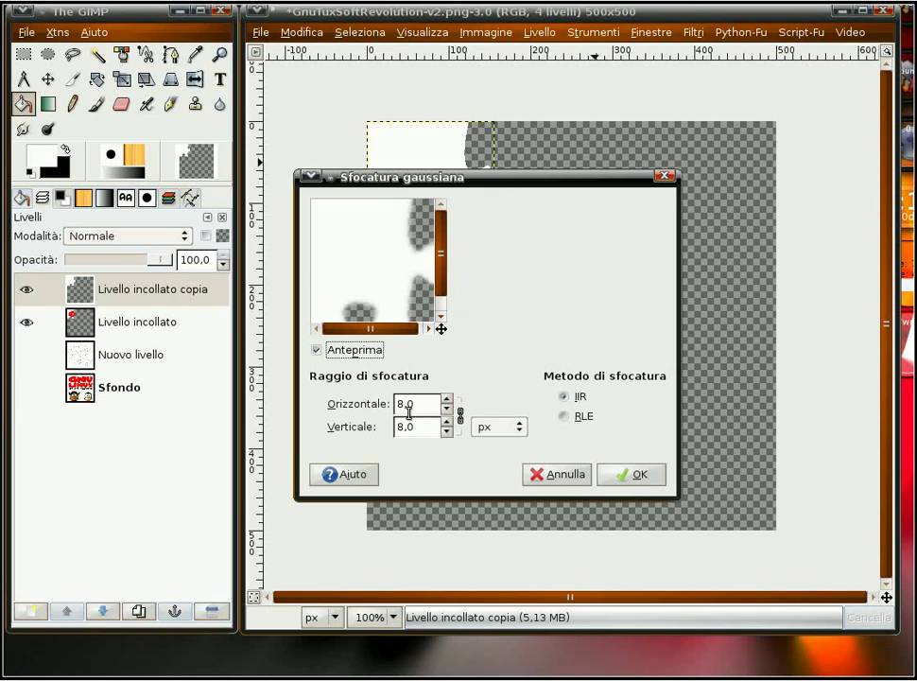
pyautogui.click(628, 476)
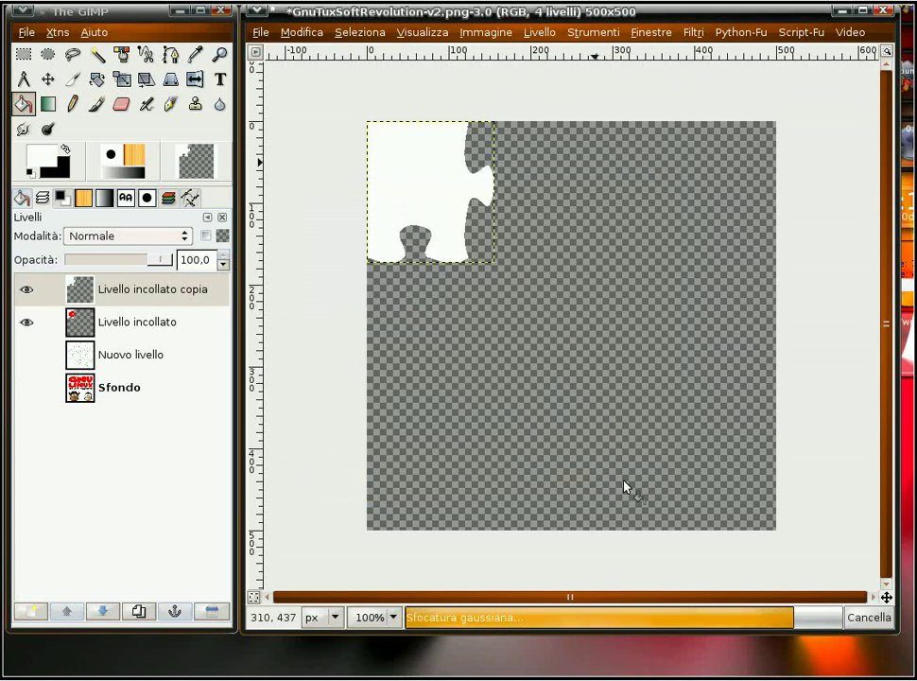
pyautogui.click(28, 323)
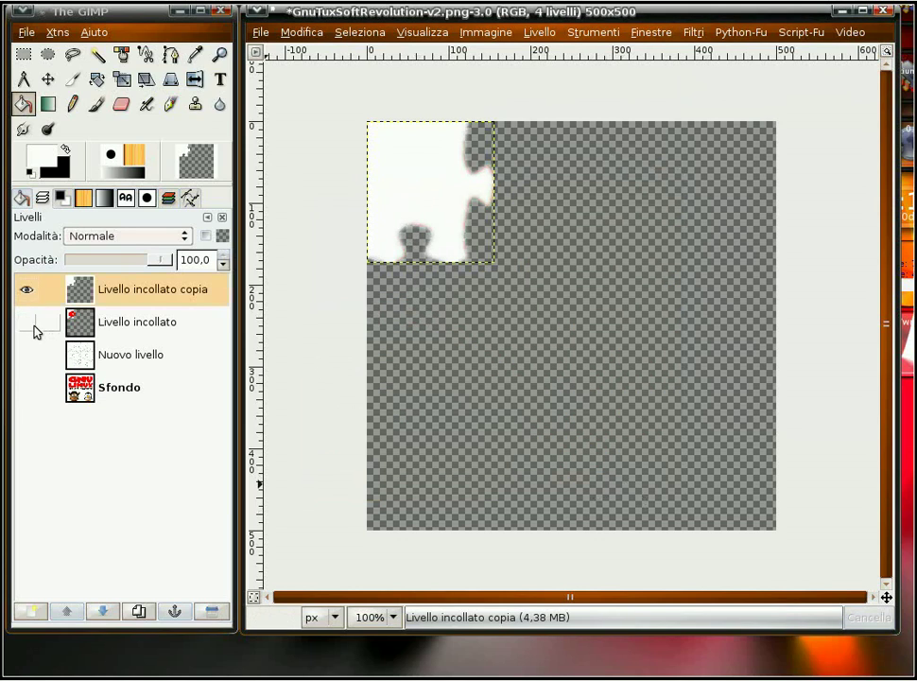
pyautogui.click(27, 323)
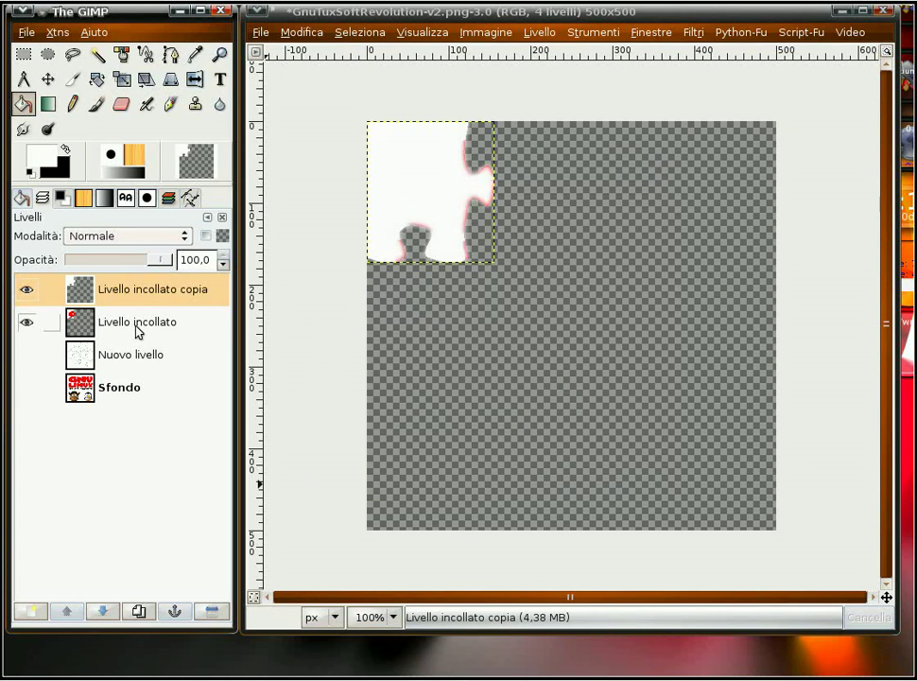
pyautogui.click(138, 326)
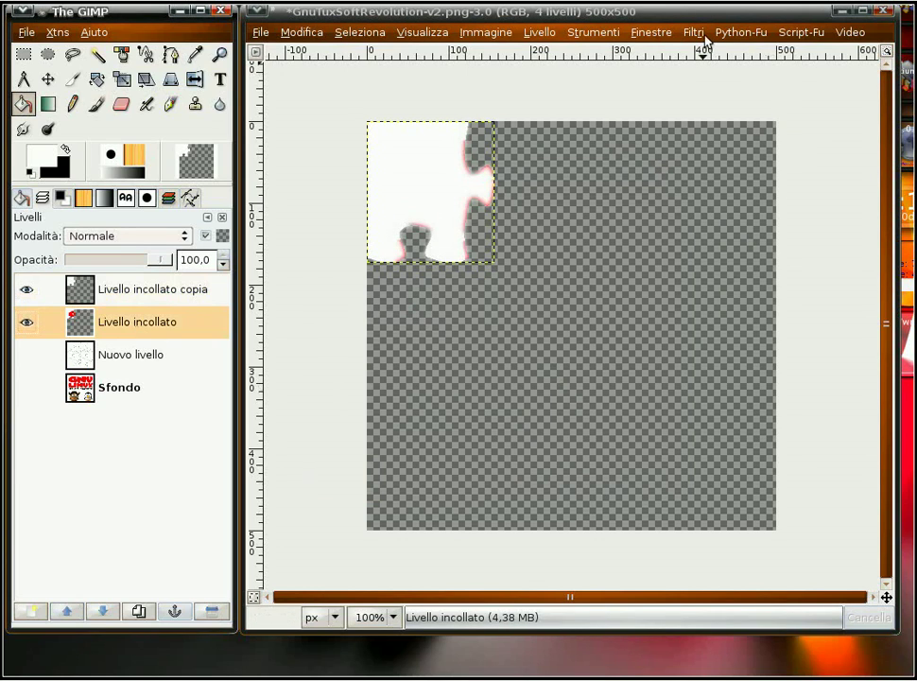
# Bump-map the piece layer using the blurred white copy as the map.
pyautogui.click(695, 32)
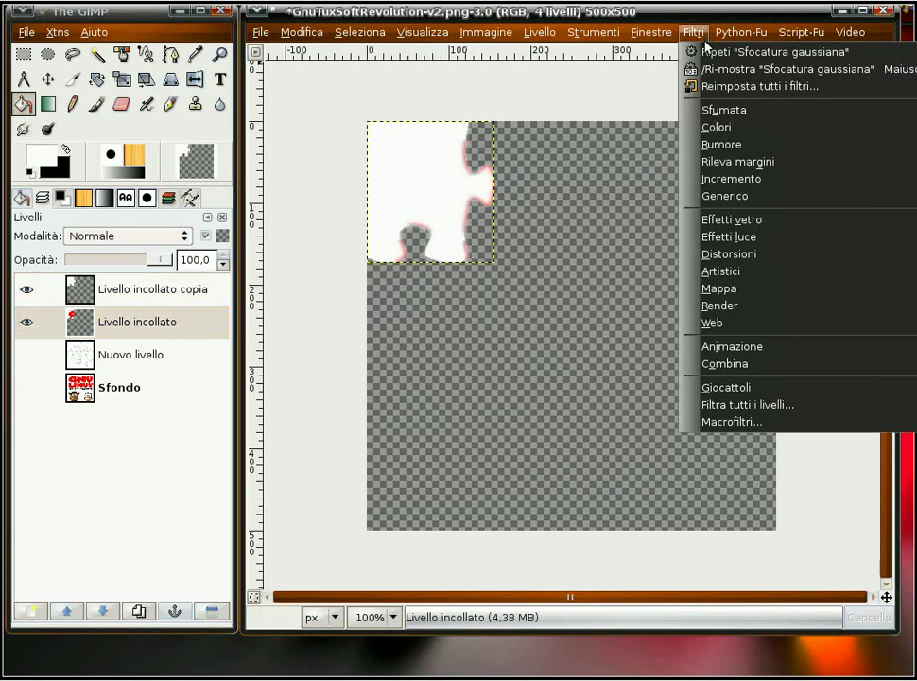
pyautogui.moveTo(719, 288)
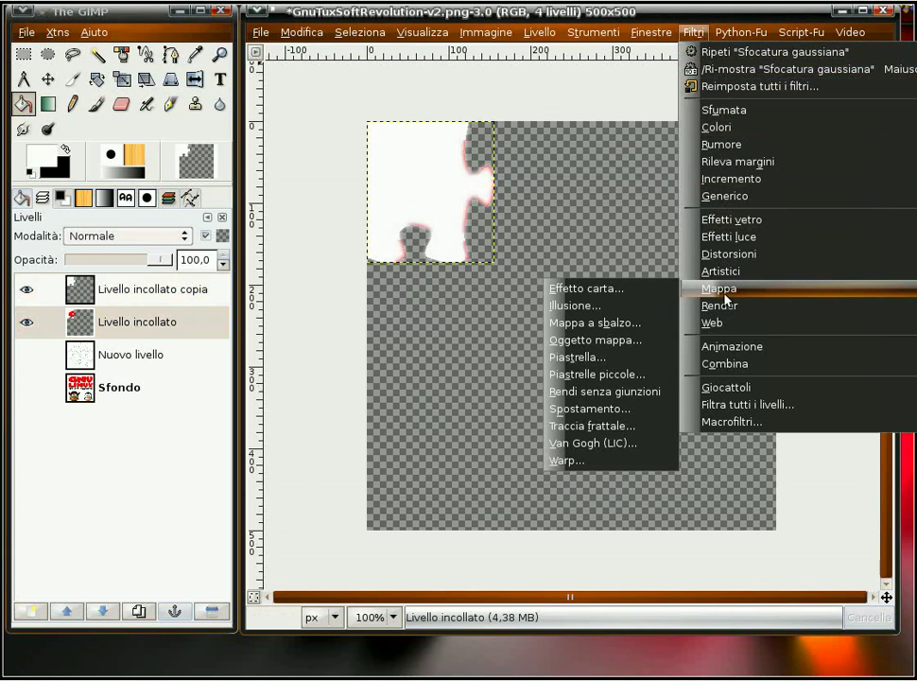
pyautogui.click(629, 331)
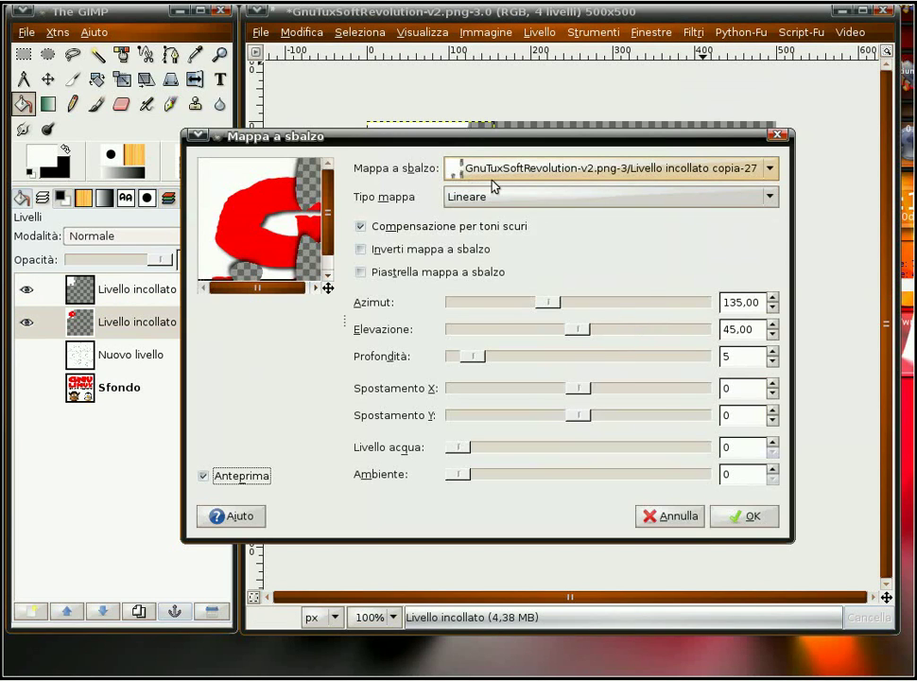
pyautogui.click(621, 179)
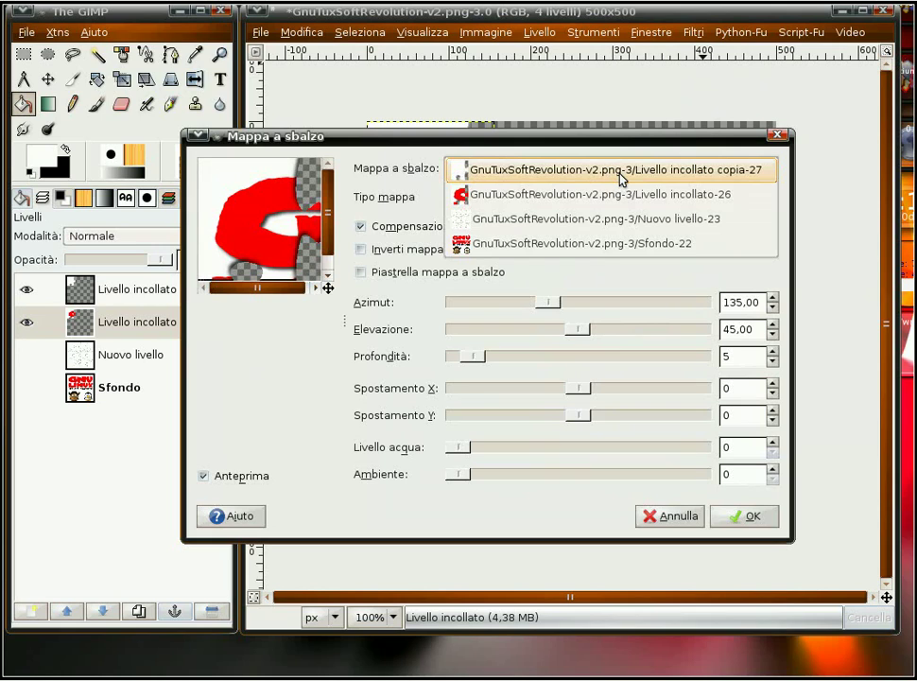
pyautogui.click(616, 176)
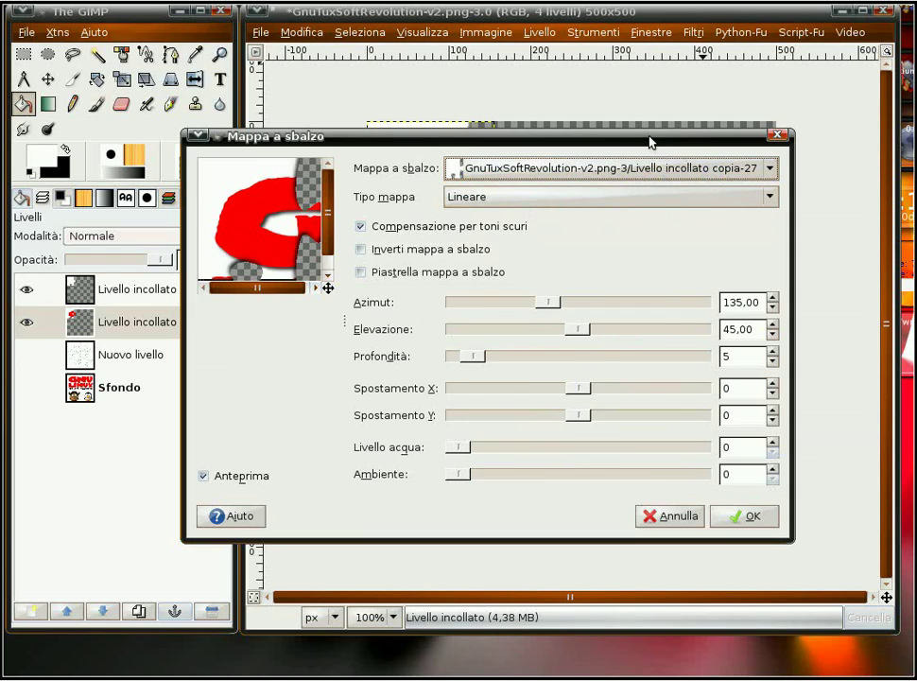
pyautogui.moveTo(649, 142); pyautogui.dragTo(748, 151)
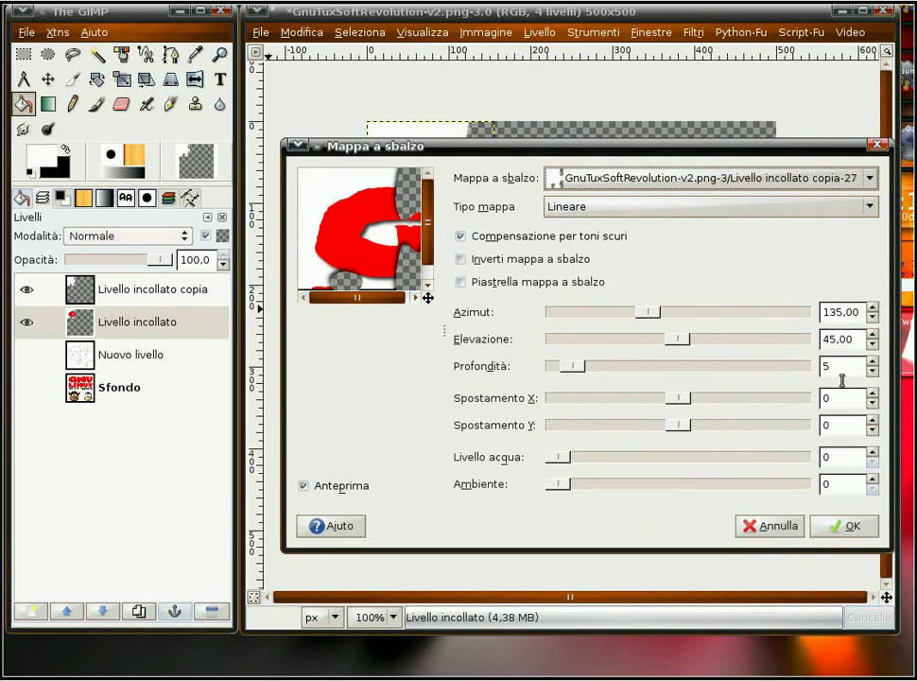
pyautogui.click(841, 527)
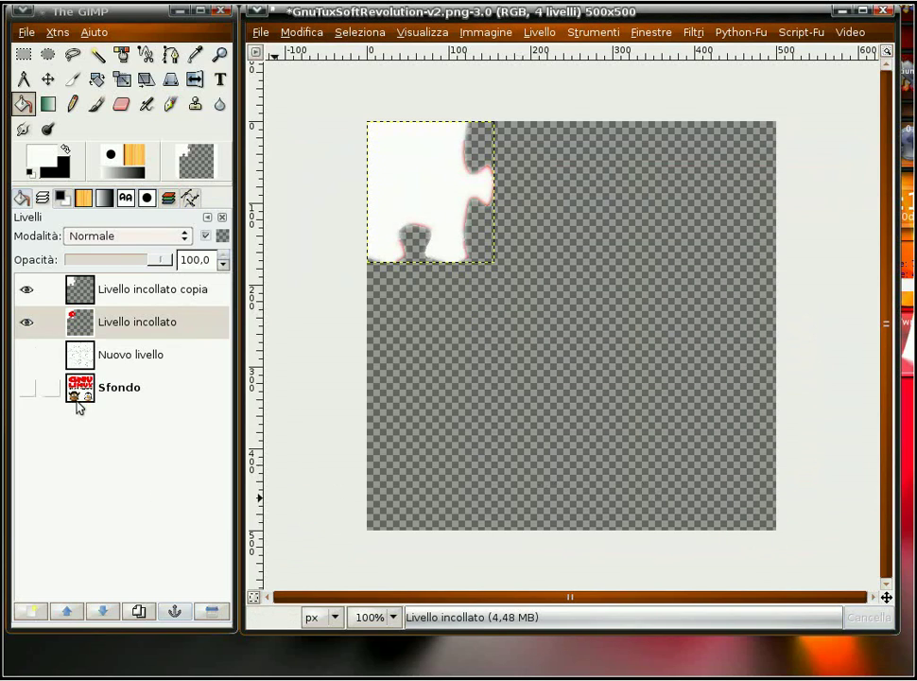
# Delete the blurred copy layer and show the puzzle outline layer again.
pyautogui.click(29, 292)
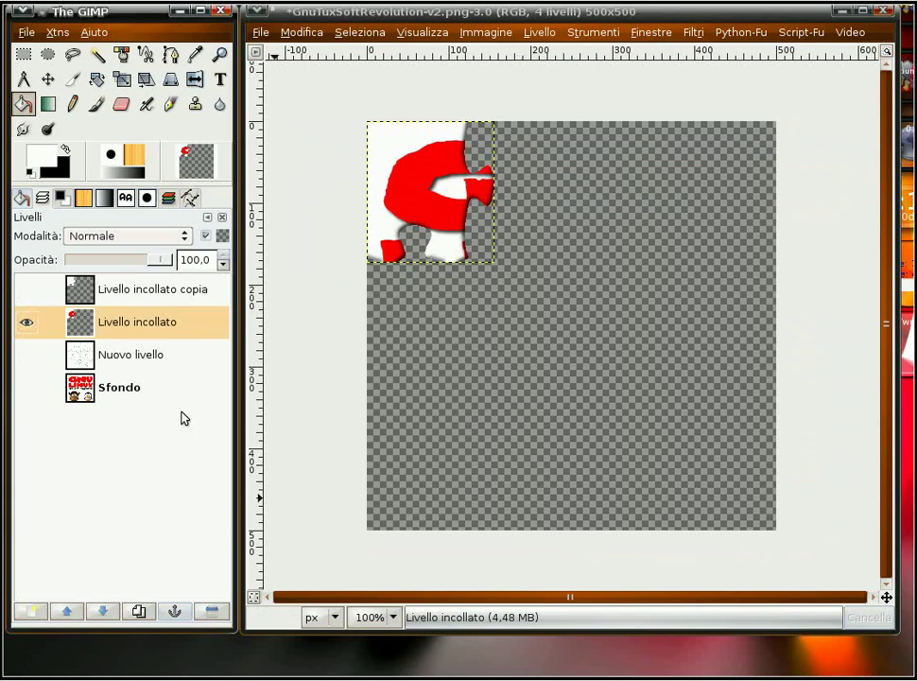
pyautogui.click(147, 297)
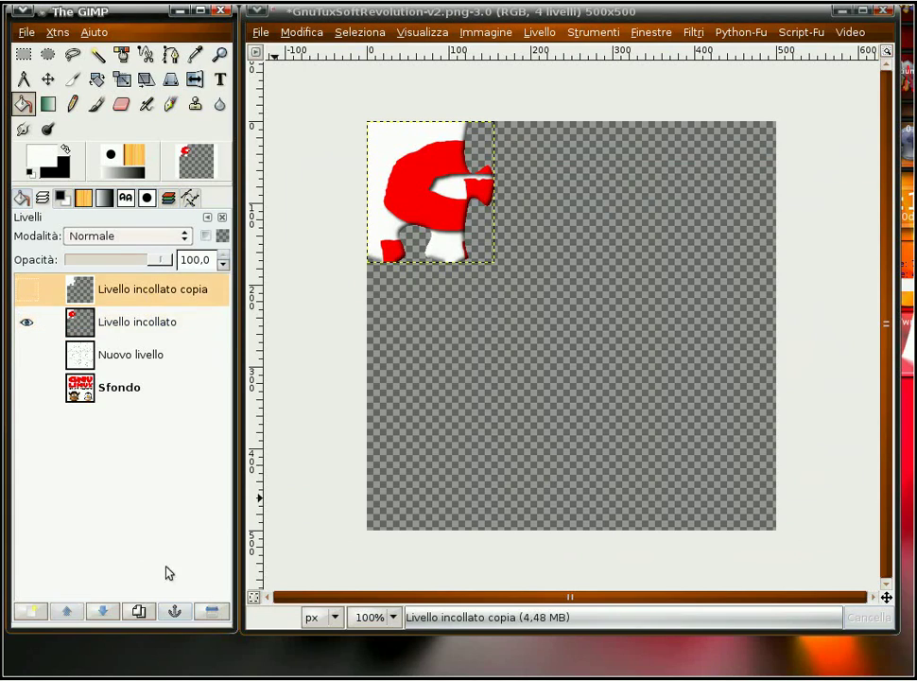
pyautogui.click(218, 611)
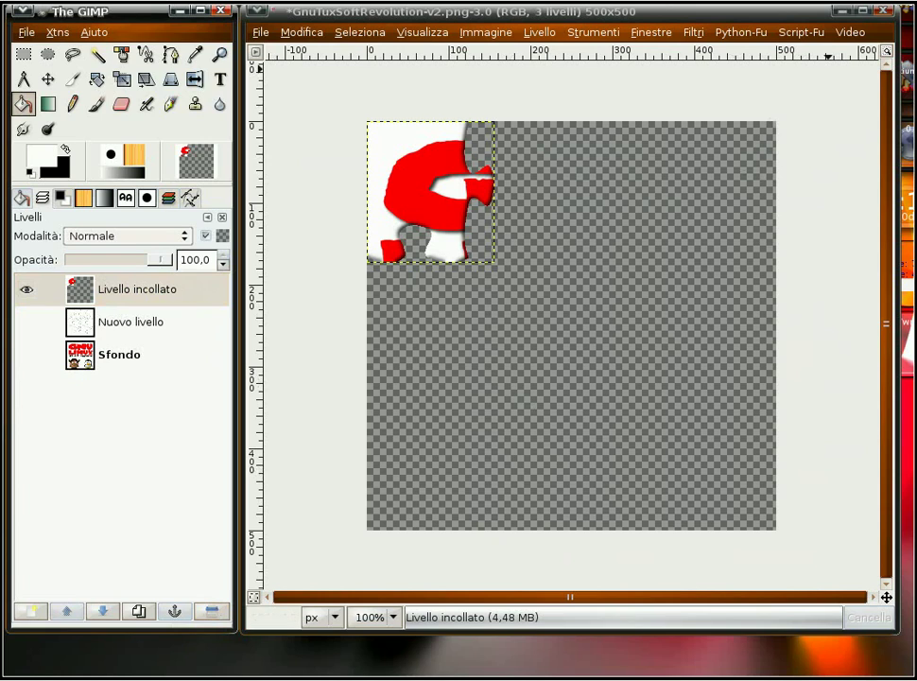
pyautogui.click(26, 321)
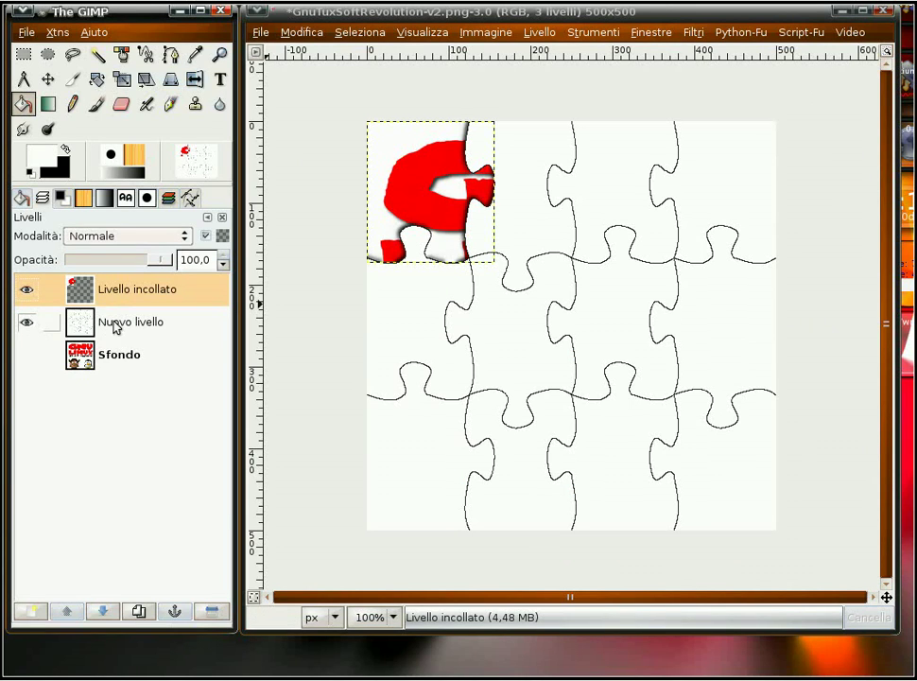
pyautogui.click(96, 53)
# Fuzzy-select the second top-row piece on Nuovo livello and copy it from Sfondo.
pyautogui.click(528, 179)
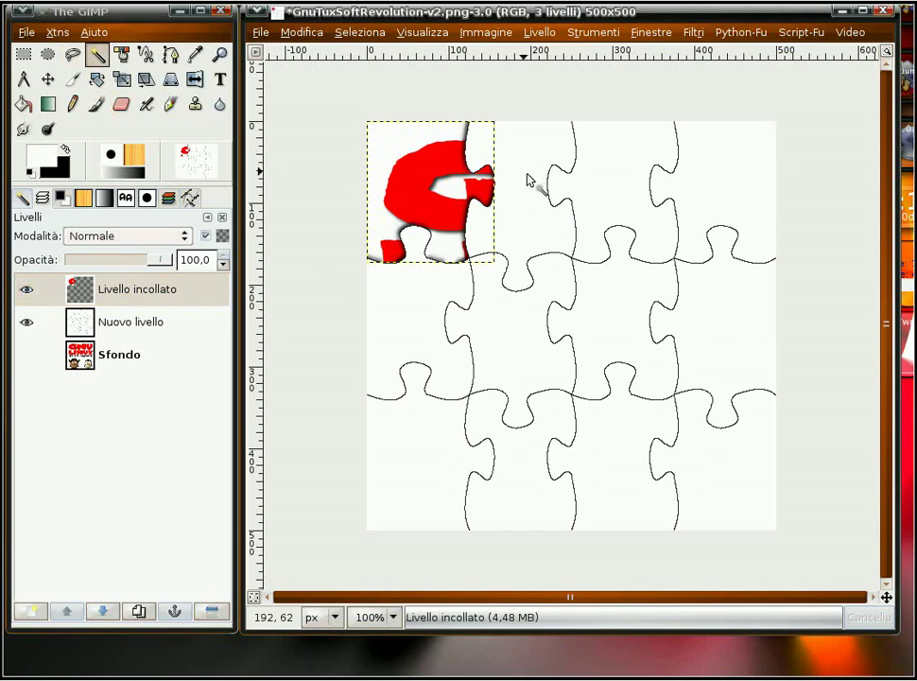
pyautogui.click(159, 324)
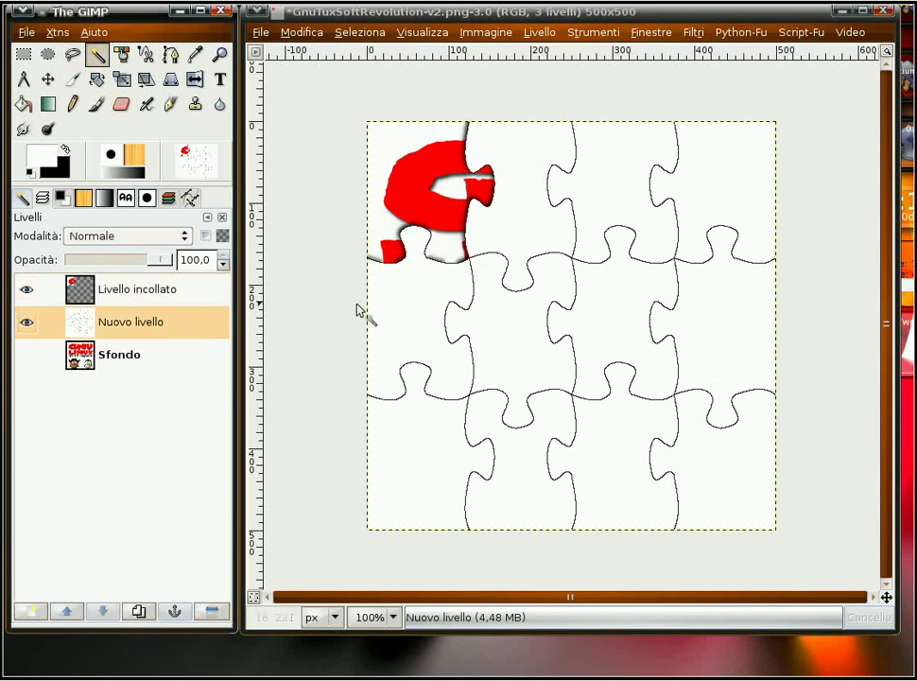
pyautogui.click(532, 206)
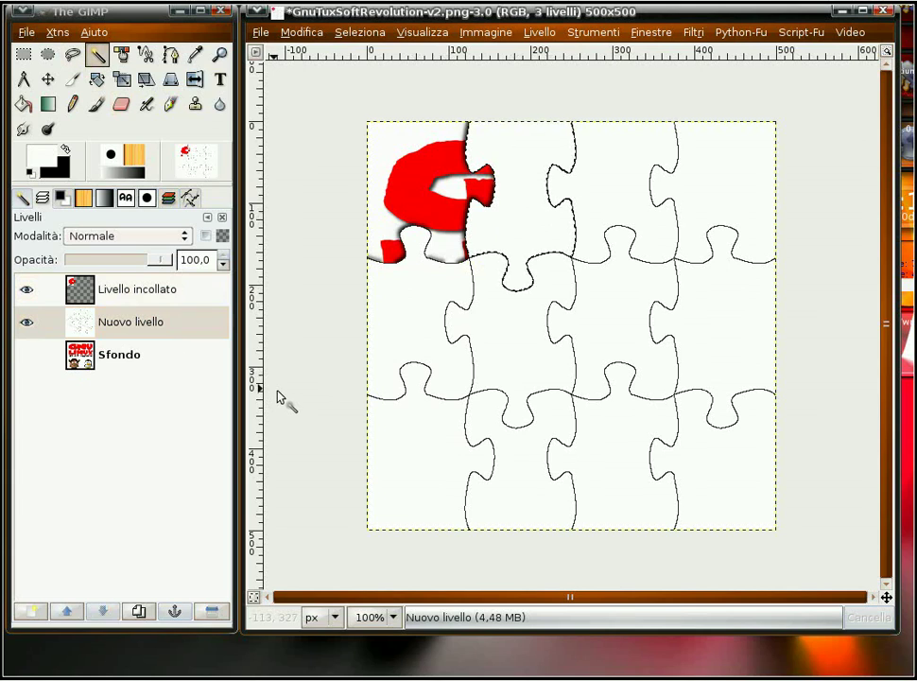
pyautogui.click(82, 359)
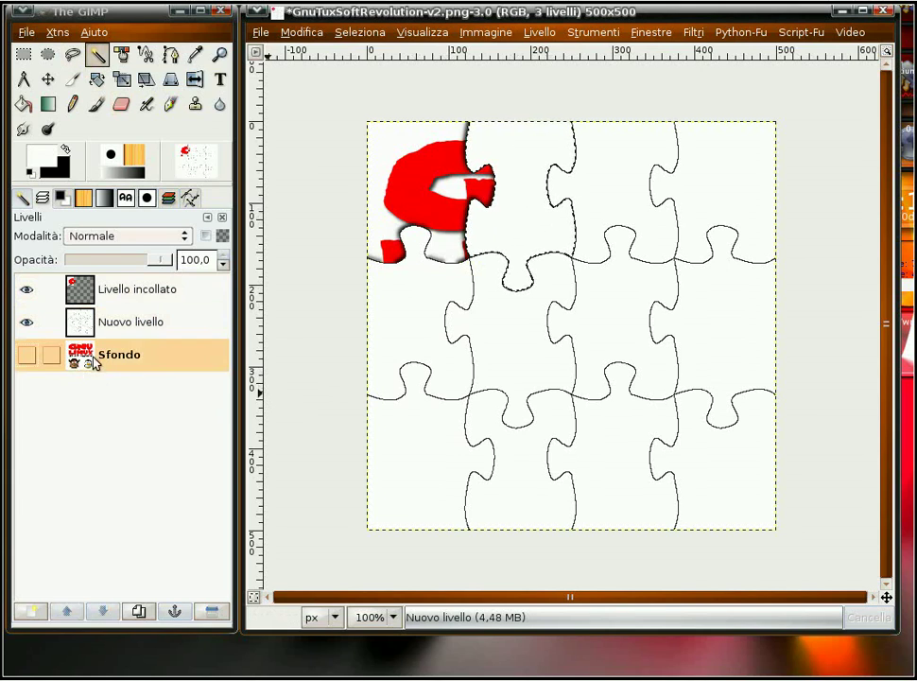
pyautogui.click(28, 356)
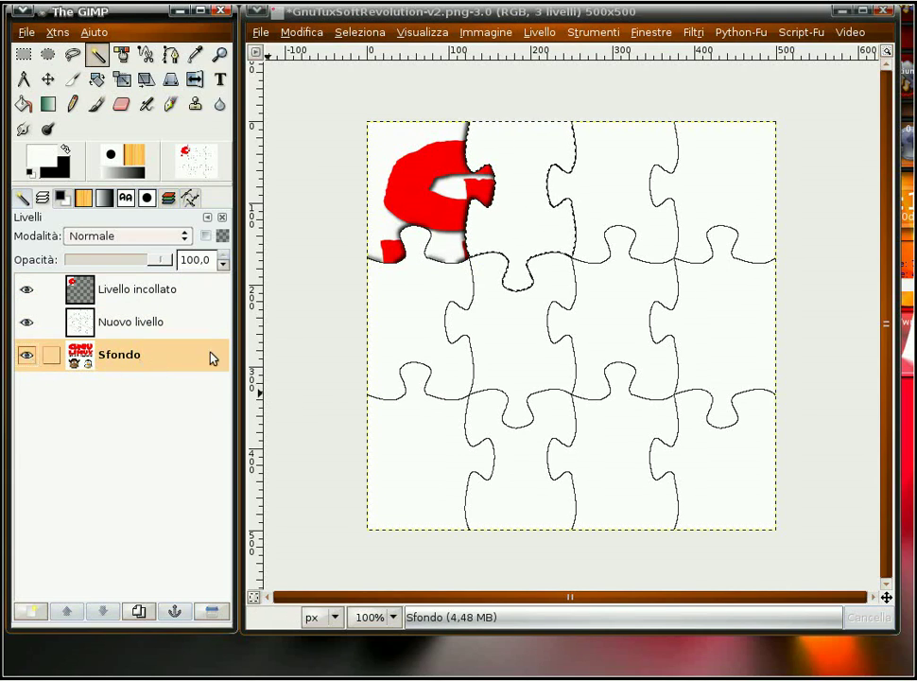
pyautogui.click(319, 39)
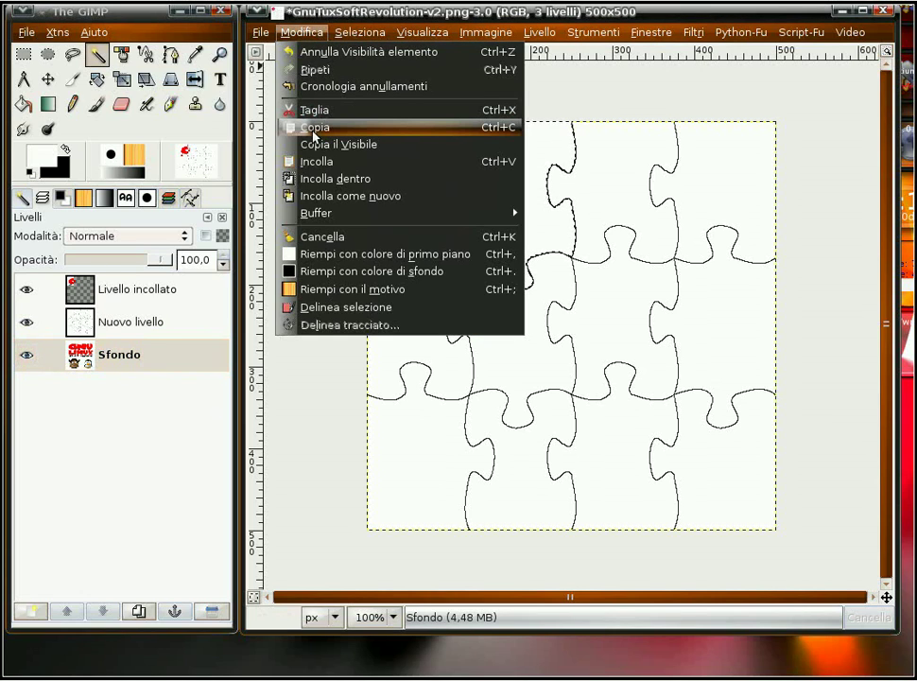
pyautogui.click(313, 129)
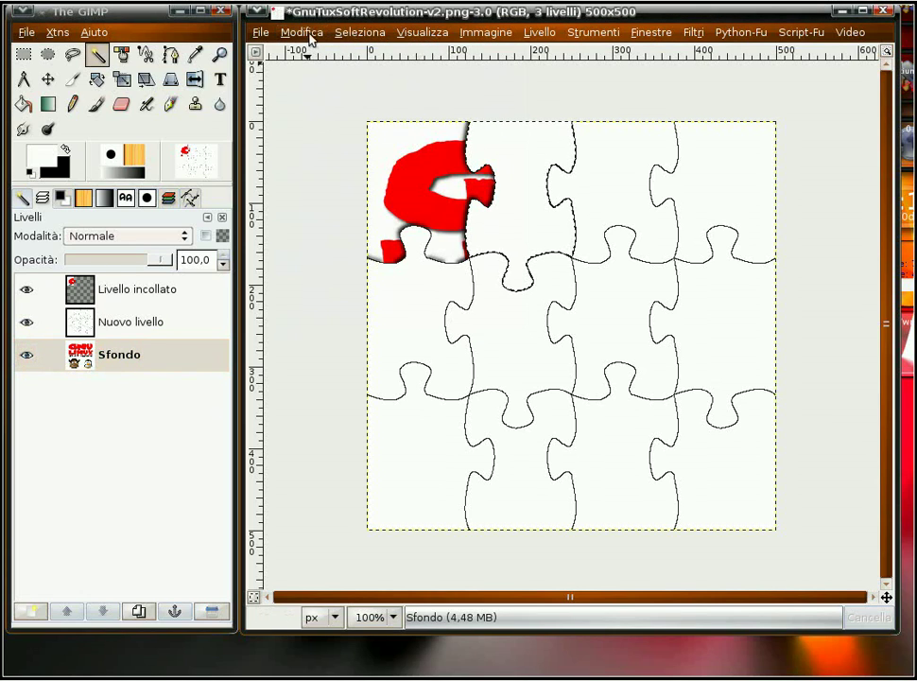
# Paste the piece as Livello incollato#1 and hide all other layers.
pyautogui.click(302, 32)
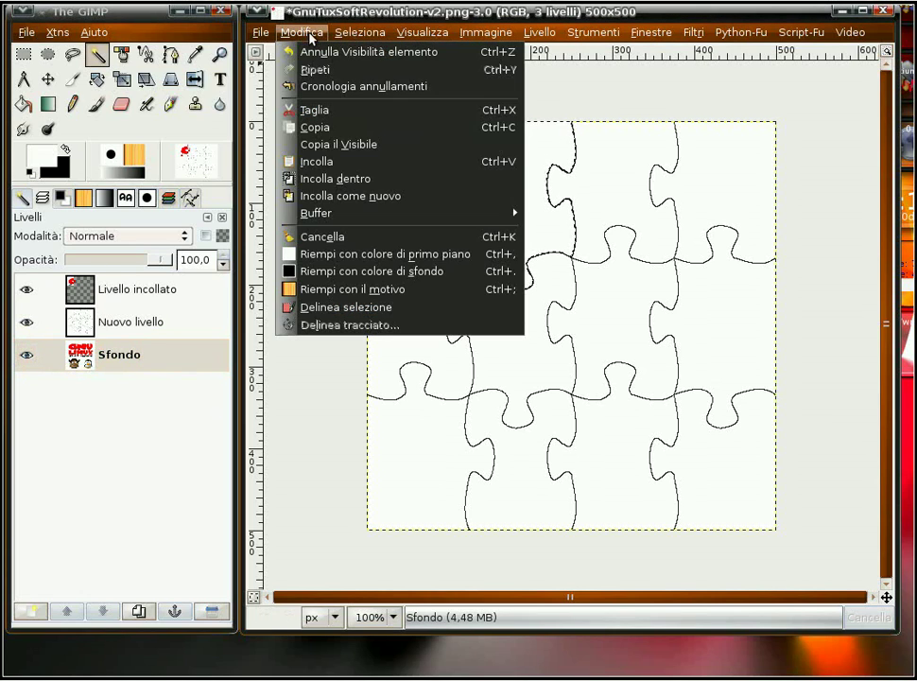
pyautogui.click(330, 169)
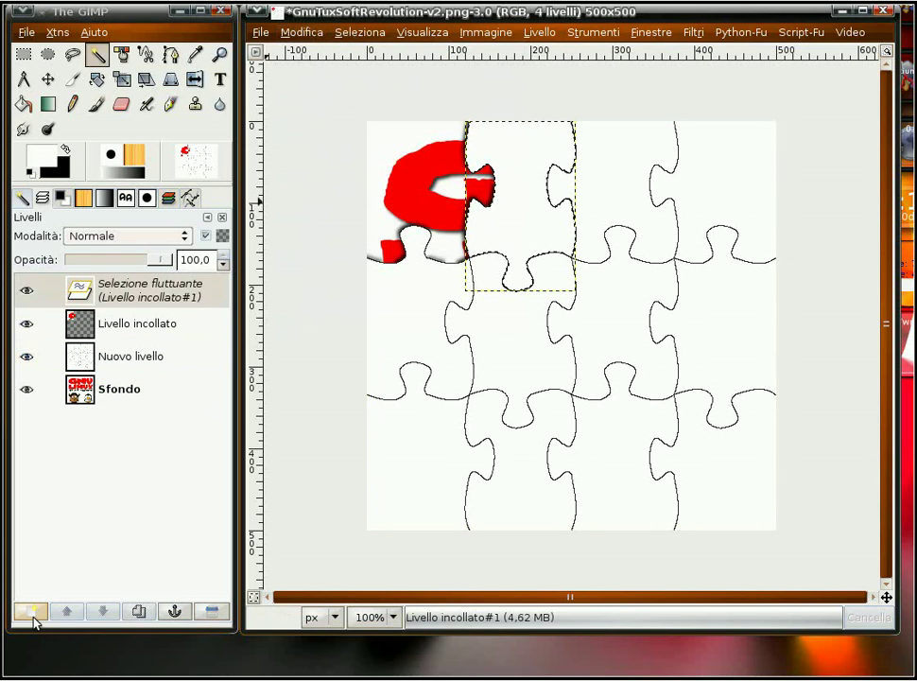
pyautogui.click(34, 619)
pyautogui.click(27, 323)
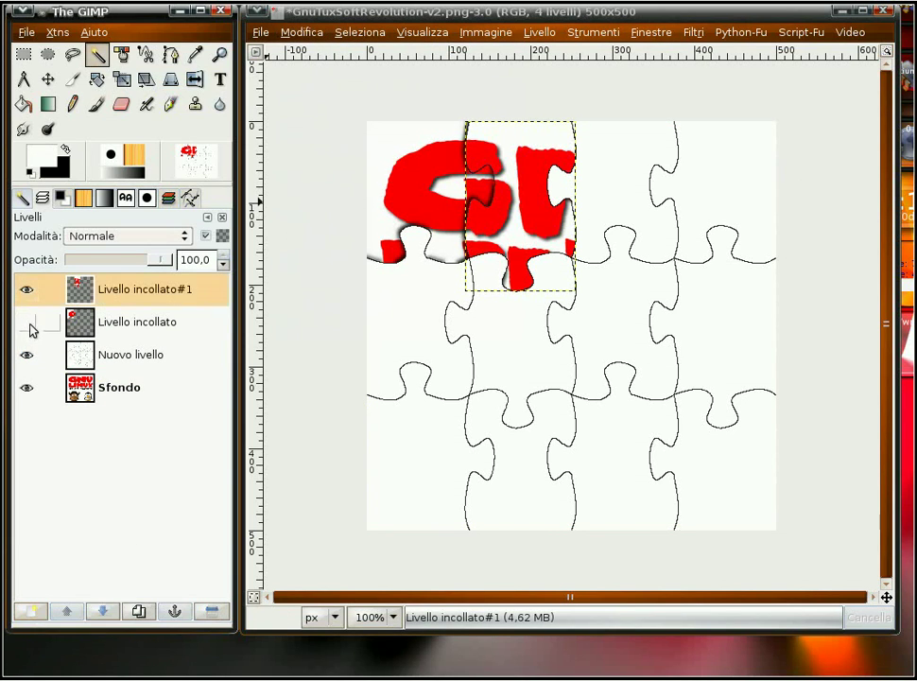
pyautogui.click(26, 355)
pyautogui.click(26, 387)
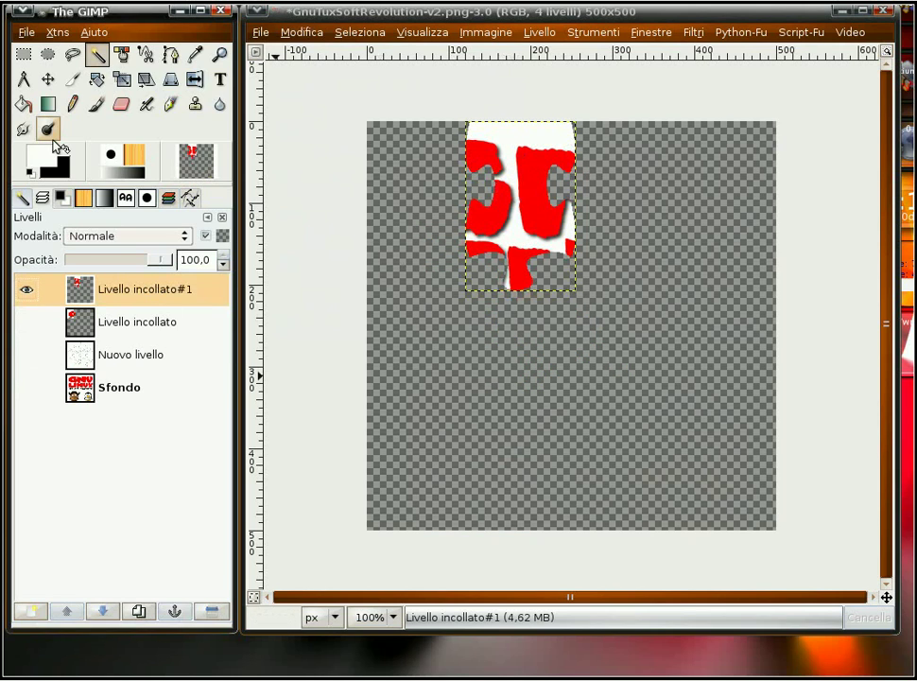
# Duplicate the new piece layer, fill the copy solid white and turn off Lock alpha.
pyautogui.click(140, 611)
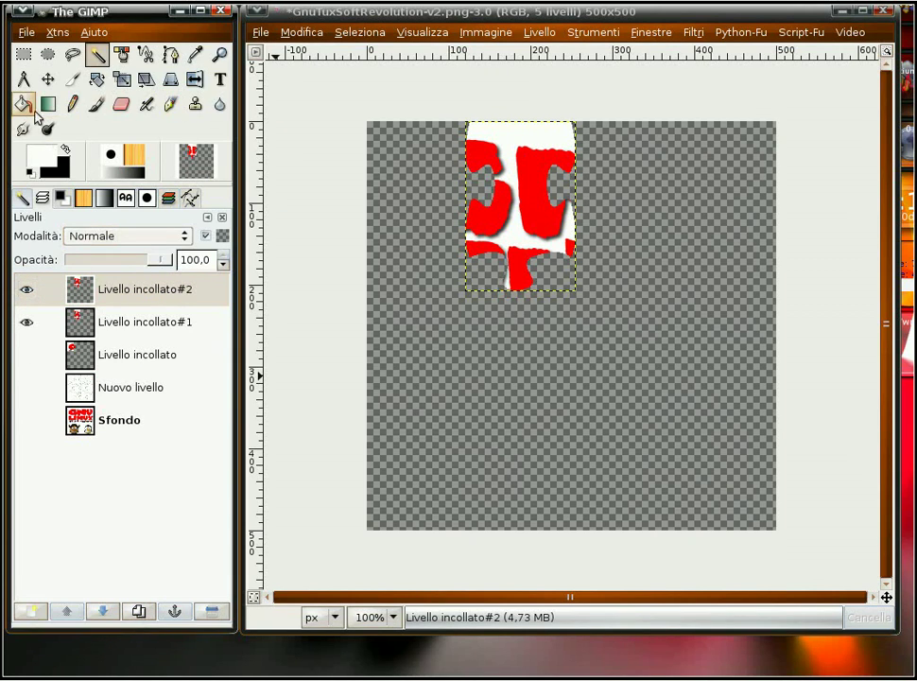
pyautogui.click(32, 109)
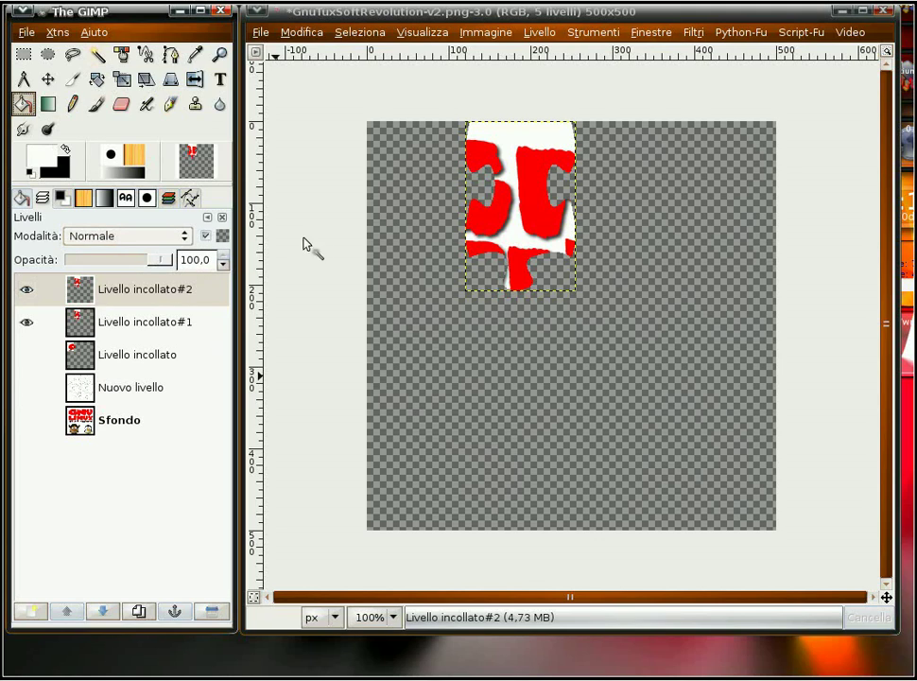
pyautogui.click(505, 158)
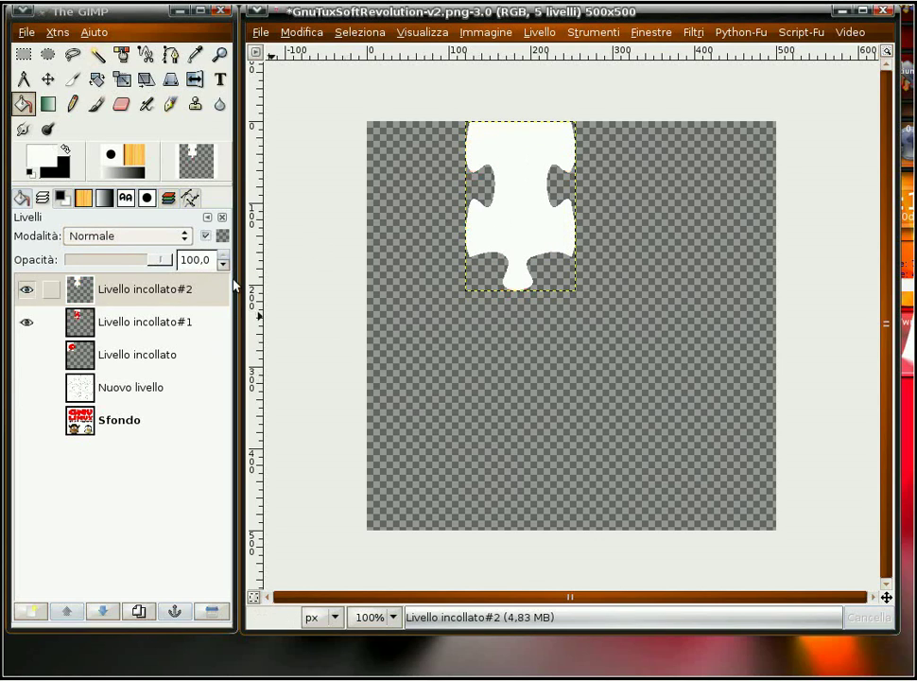
pyautogui.click(207, 236)
pyautogui.click(693, 32)
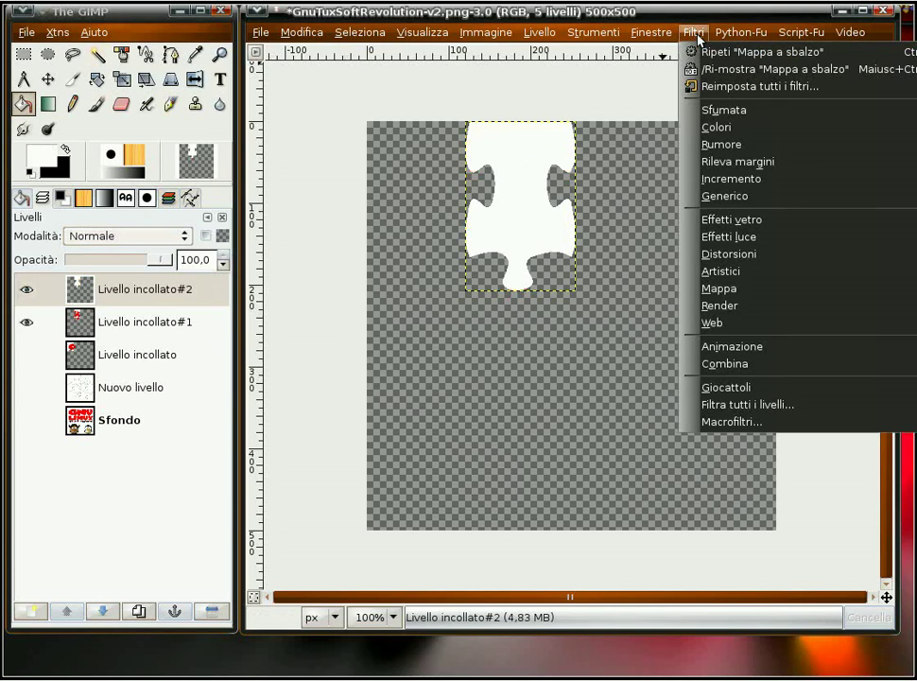
pyautogui.moveTo(724, 110)
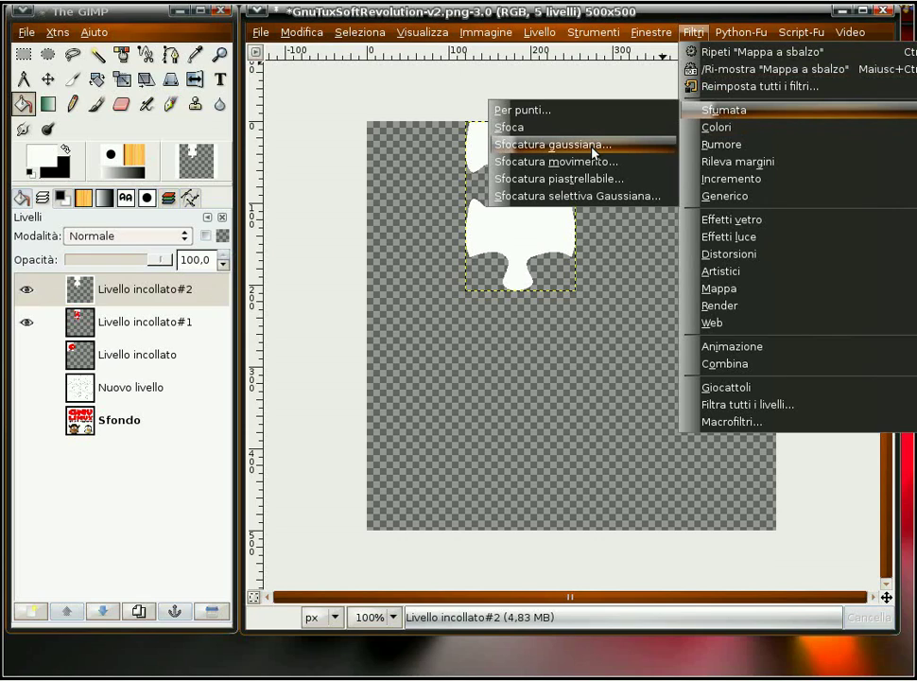
# Blur the white Livello incollato#2 by 8 px, then activate Livello incollato#1.
pyautogui.click(592, 147)
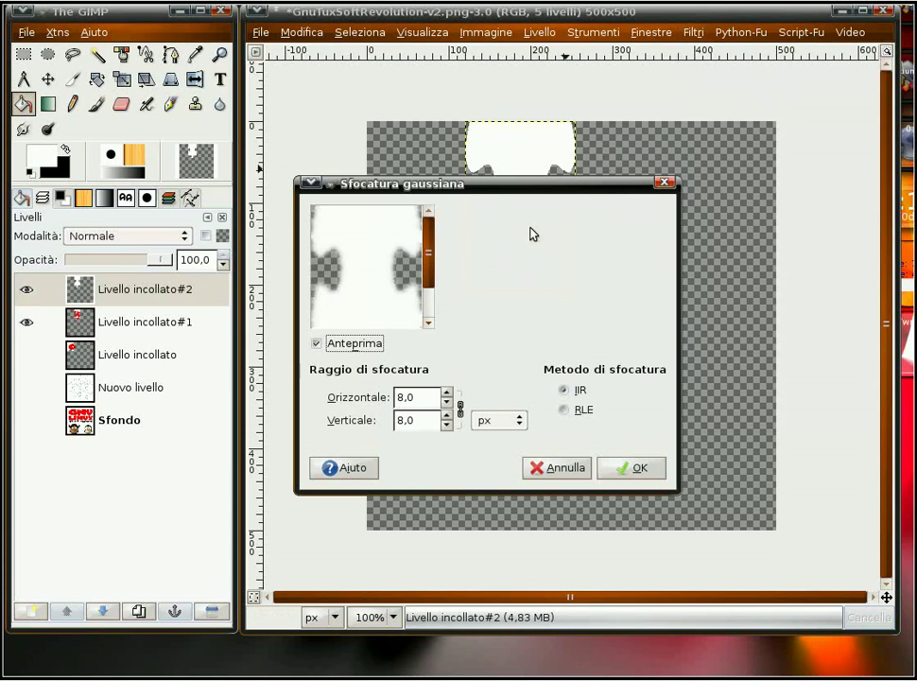
pyautogui.click(641, 470)
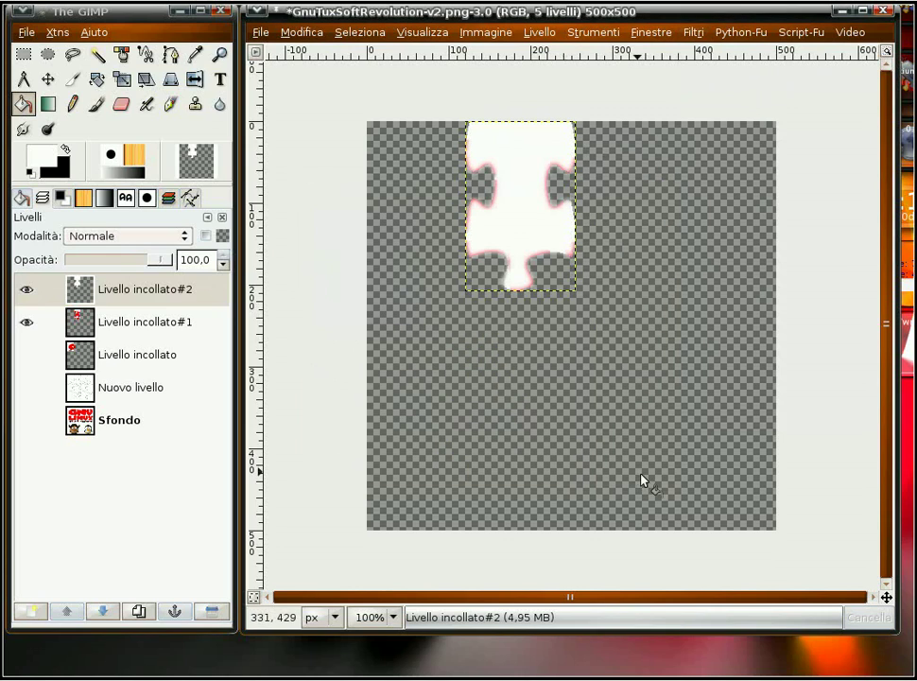
pyautogui.click(161, 326)
# Bump-map Livello incollato#1 using Livello incollato#2, then delete that map layer.
pyautogui.click(696, 32)
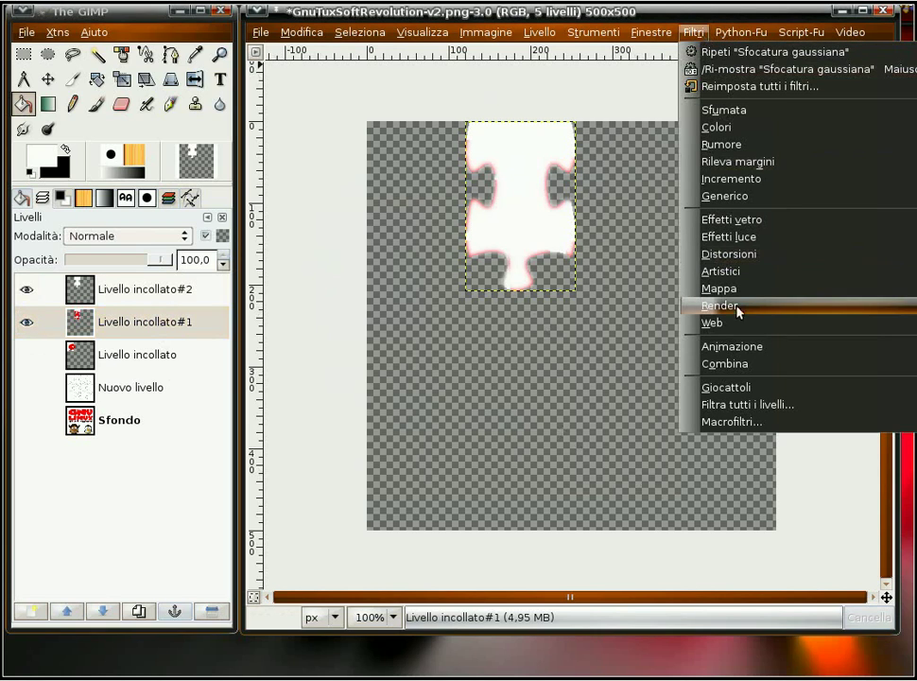
pyautogui.moveTo(719, 288)
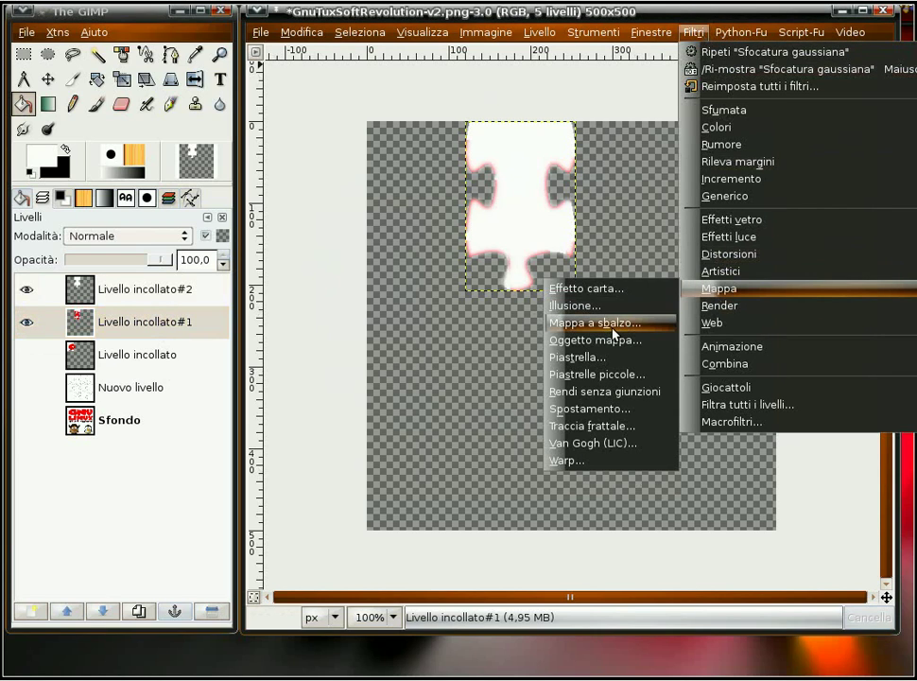
pyautogui.click(612, 333)
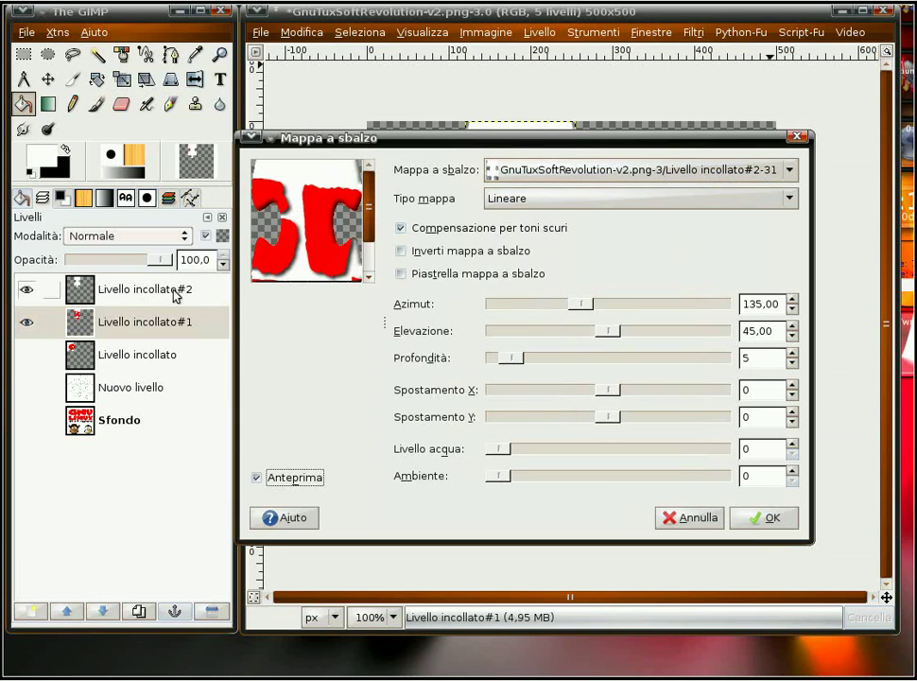
pyautogui.moveTo(376, 194); pyautogui.dragTo(382, 216)
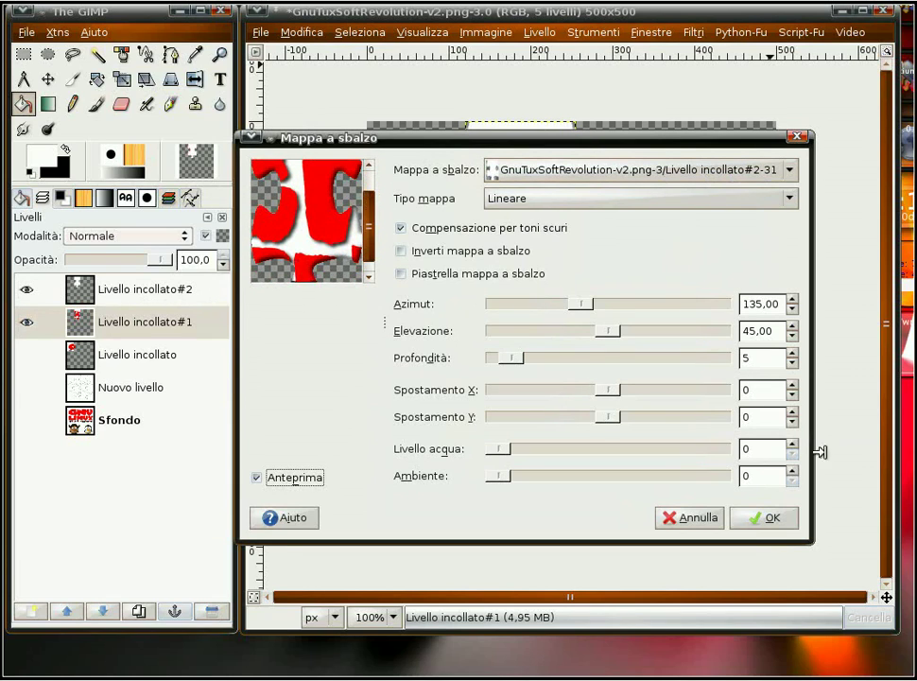
pyautogui.click(773, 520)
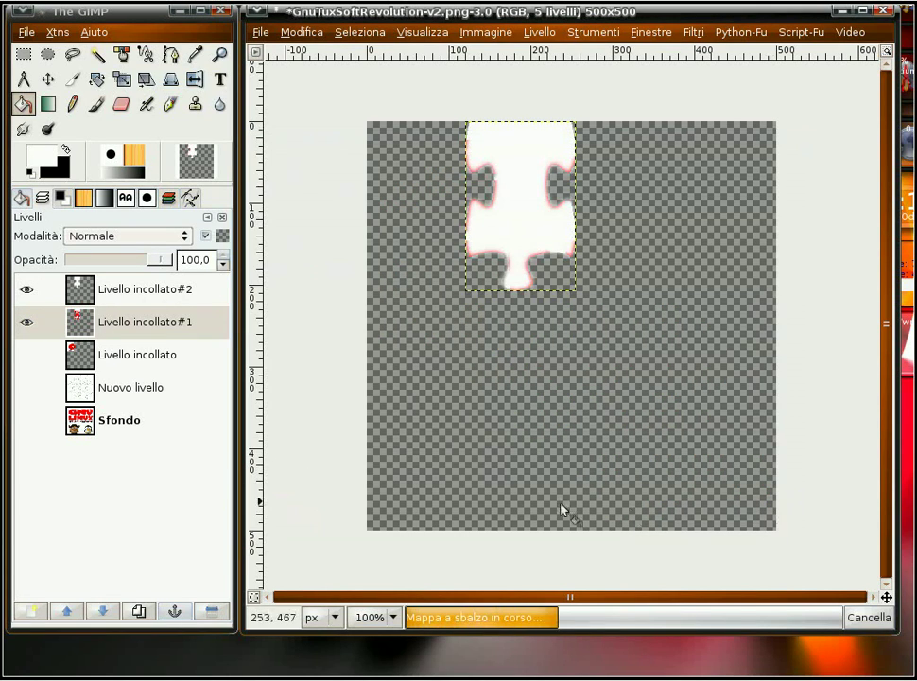
pyautogui.click(160, 292)
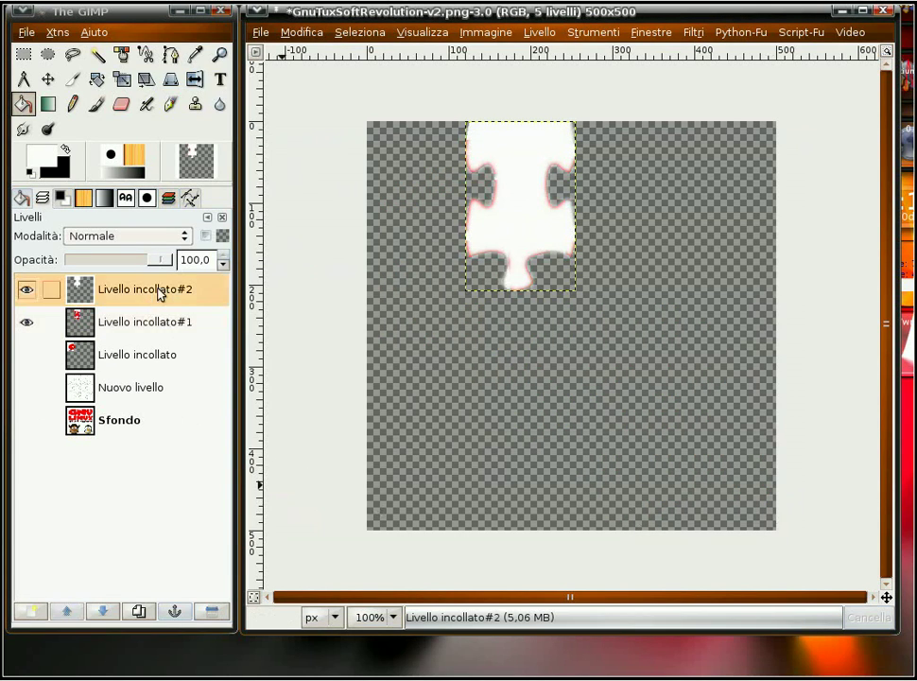
pyautogui.click(219, 616)
# Remove the leftover Livello incollato#2 map layer and scroll through the piece layers.
pyautogui.click(28, 322)
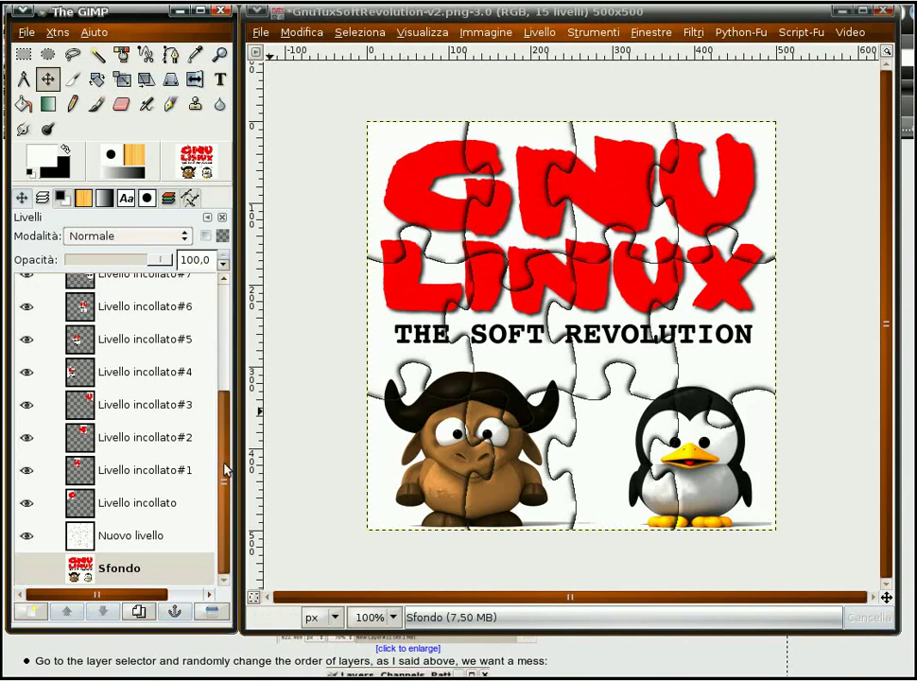
pyautogui.scroll(1, 230, 463)
pyautogui.scroll(1, 230, 464)
pyautogui.scroll(-1, 216, 509)
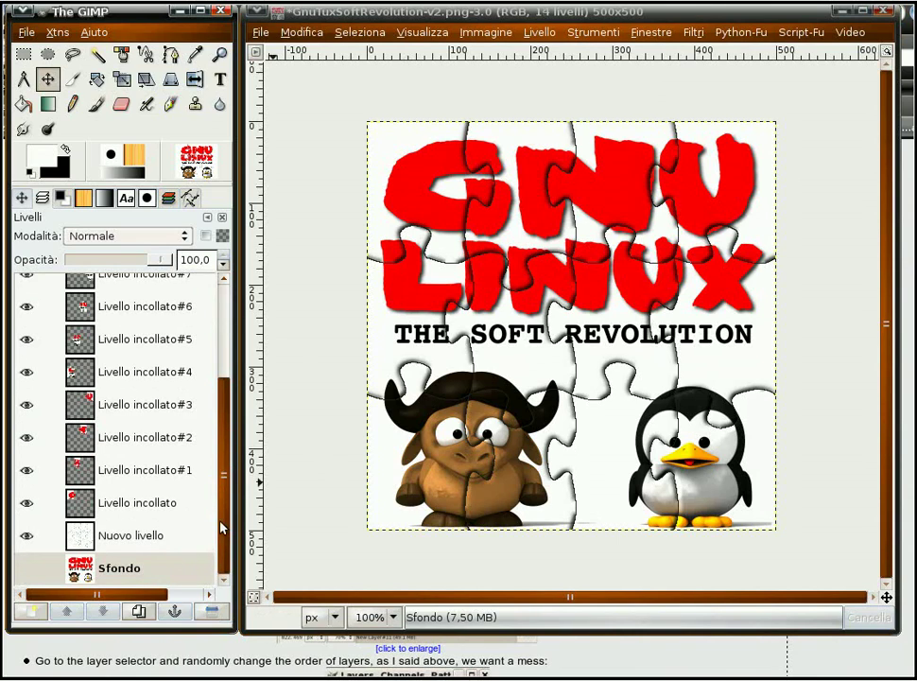
# Create the white-filled layer Nuovo livello#1 above Sfondo and make it active.
pyautogui.moveTo(230, 526)
pyautogui.mouseDown()
pyautogui.moveTo(237, 406)
pyautogui.moveTo(225, 543)
pyautogui.mouseUp()
pyautogui.click(31, 610)
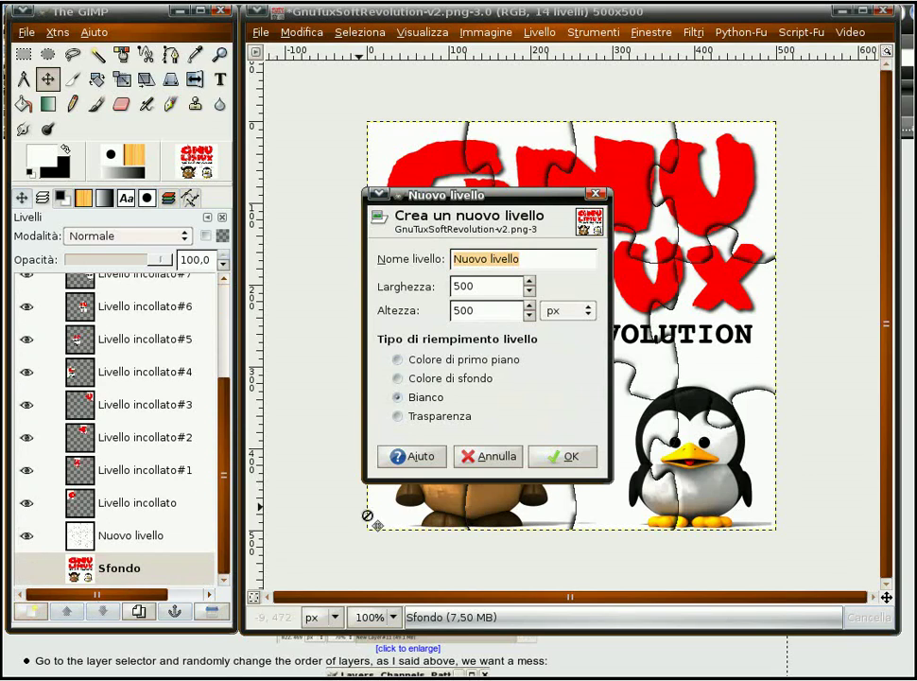
pyautogui.click(570, 458)
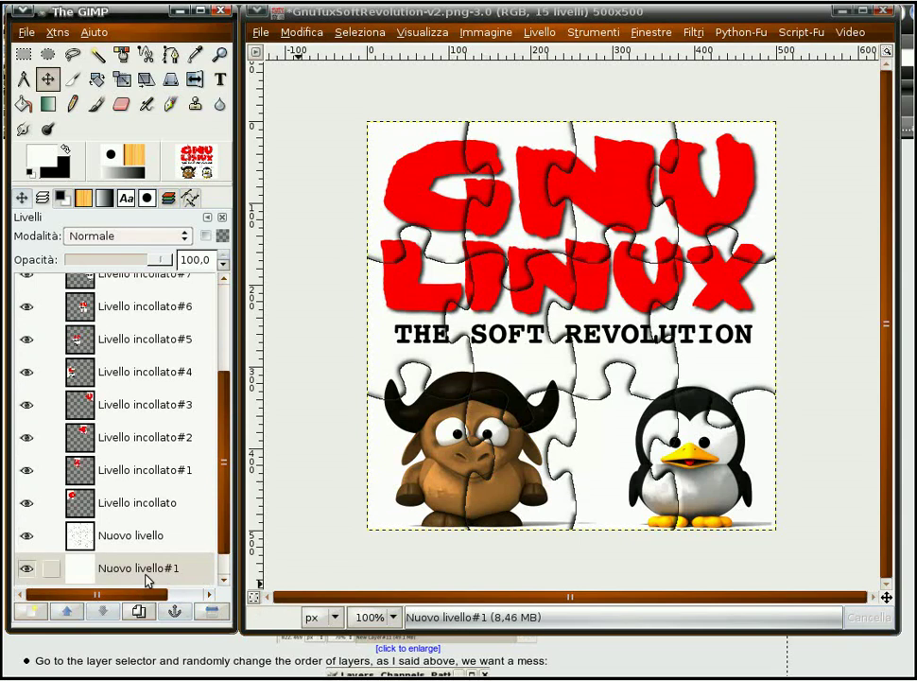
pyautogui.scroll(-1, 232, 535)
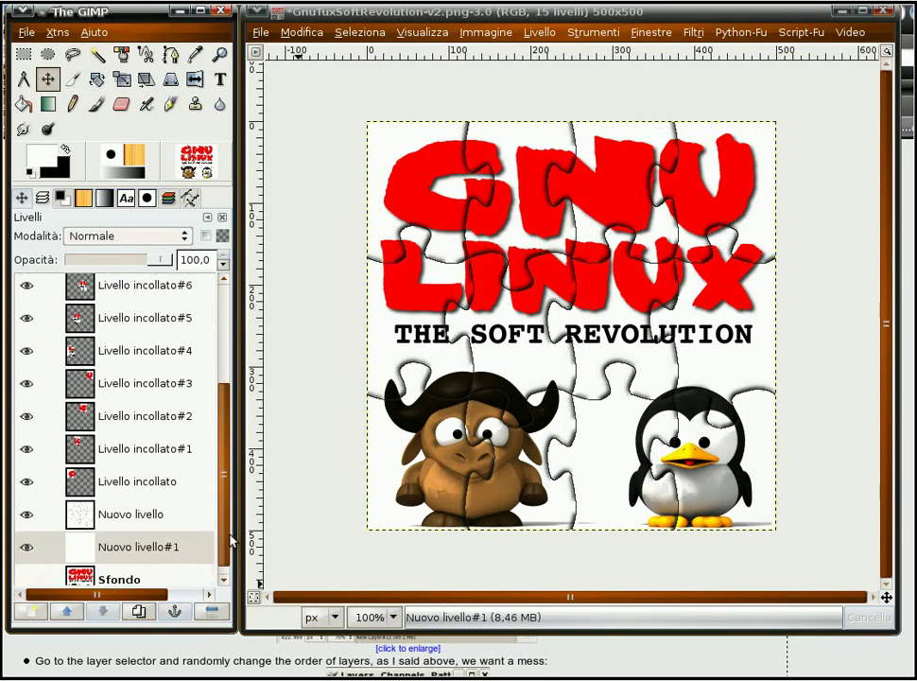
pyautogui.click(159, 545)
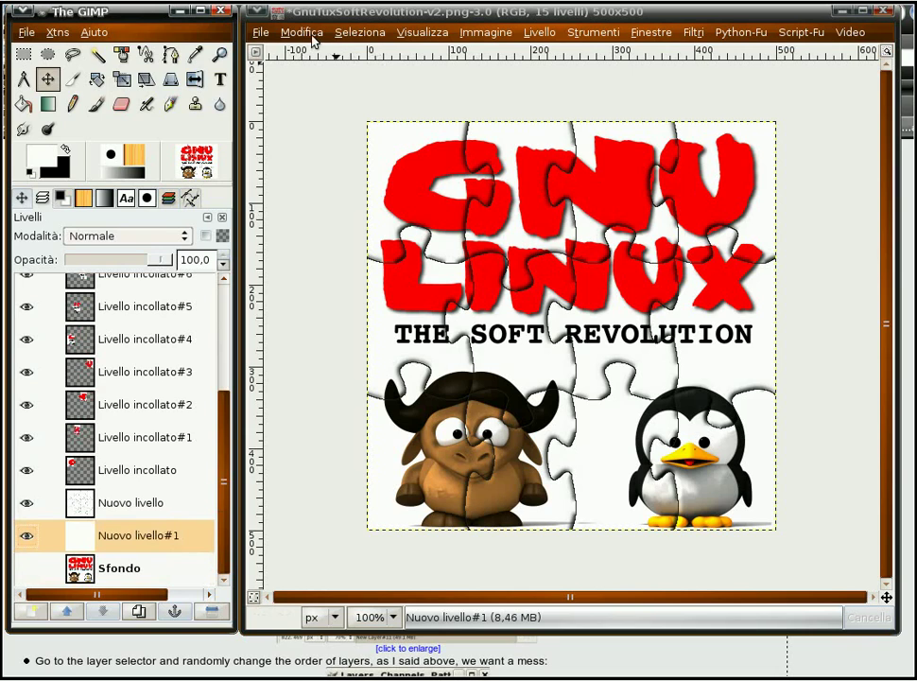
# Resize the canvas to 600×600 px, centring the image at a 50 px offset.
pyautogui.click(485, 34)
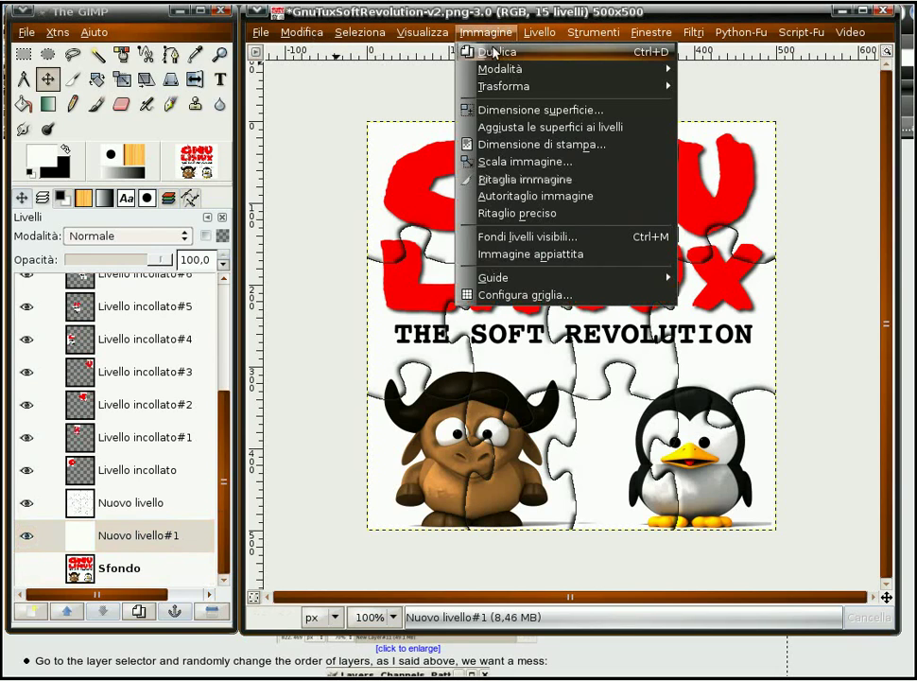
pyautogui.click(515, 112)
pyautogui.write('600')
pyautogui.press('Tab')
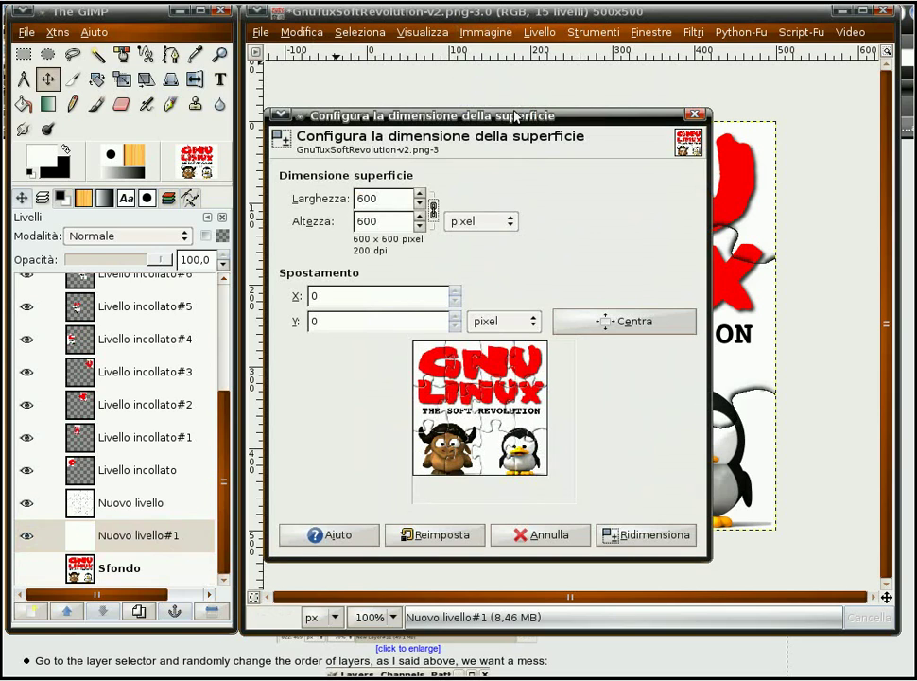
pyautogui.click(657, 323)
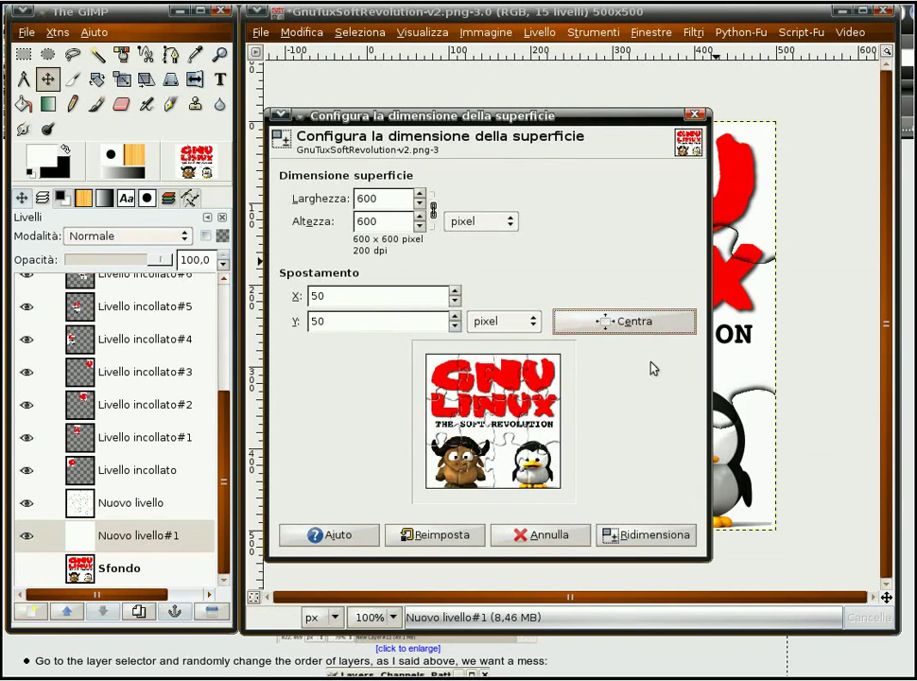
pyautogui.click(651, 535)
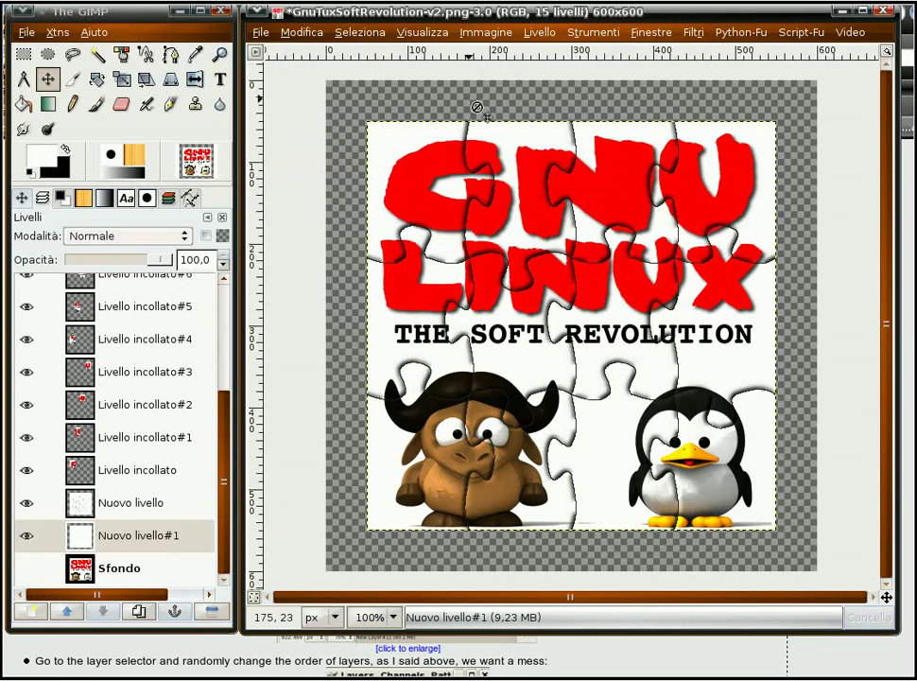
pyautogui.click(539, 32)
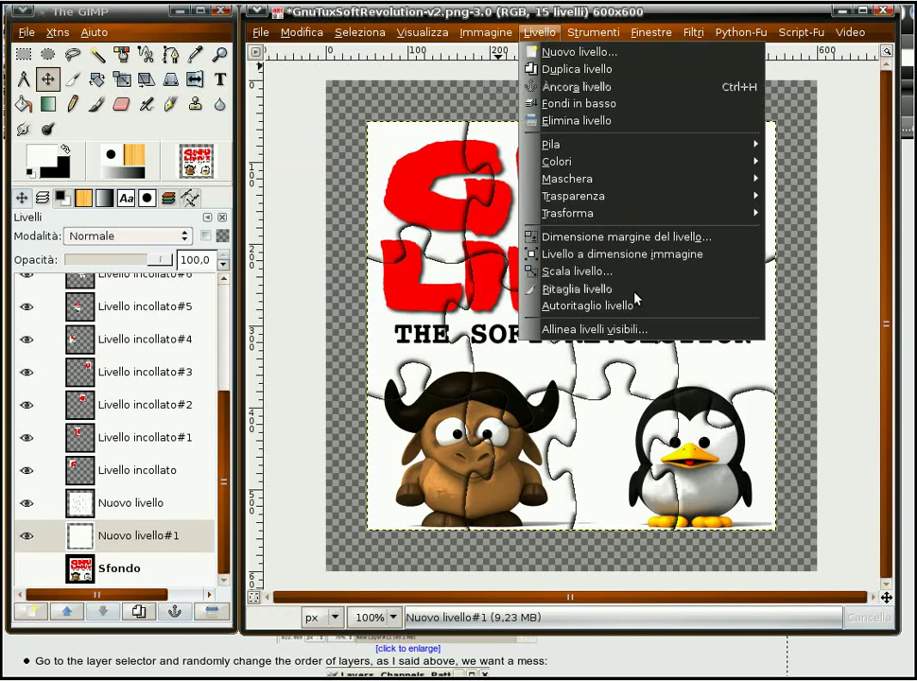
# Resize Nuovo livello#1 to the 600×600 image size and bucket-fill it with the Pine wood pattern.
pyautogui.click(633, 257)
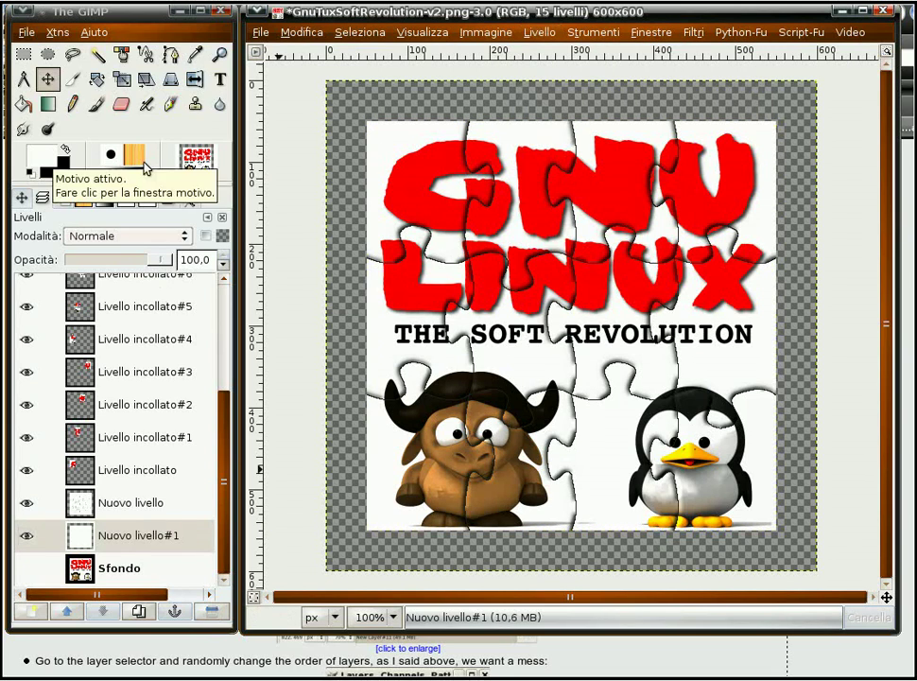
pyautogui.click(144, 169)
pyautogui.click(42, 424)
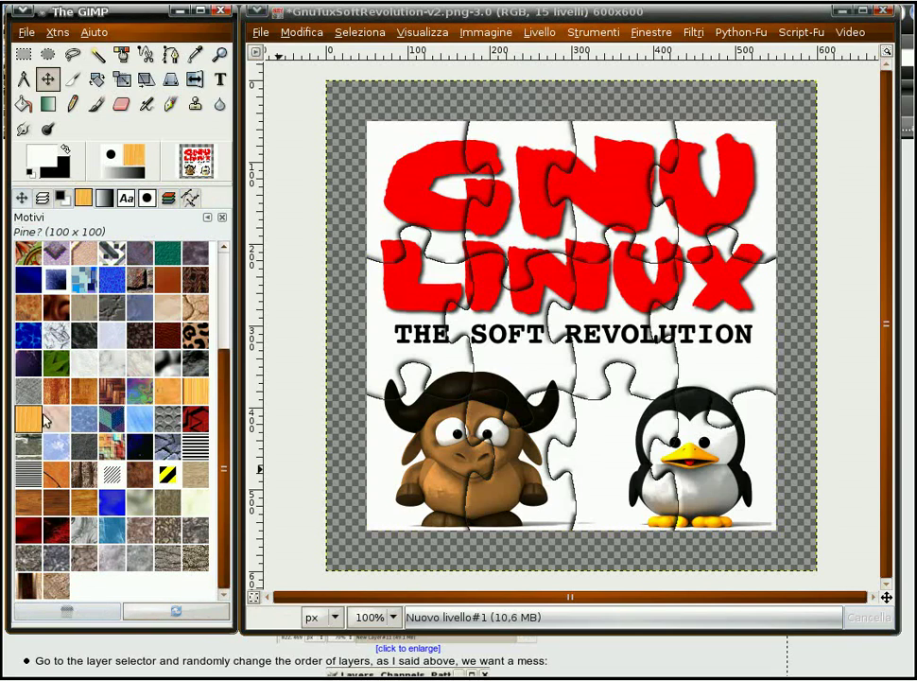
pyautogui.click(41, 198)
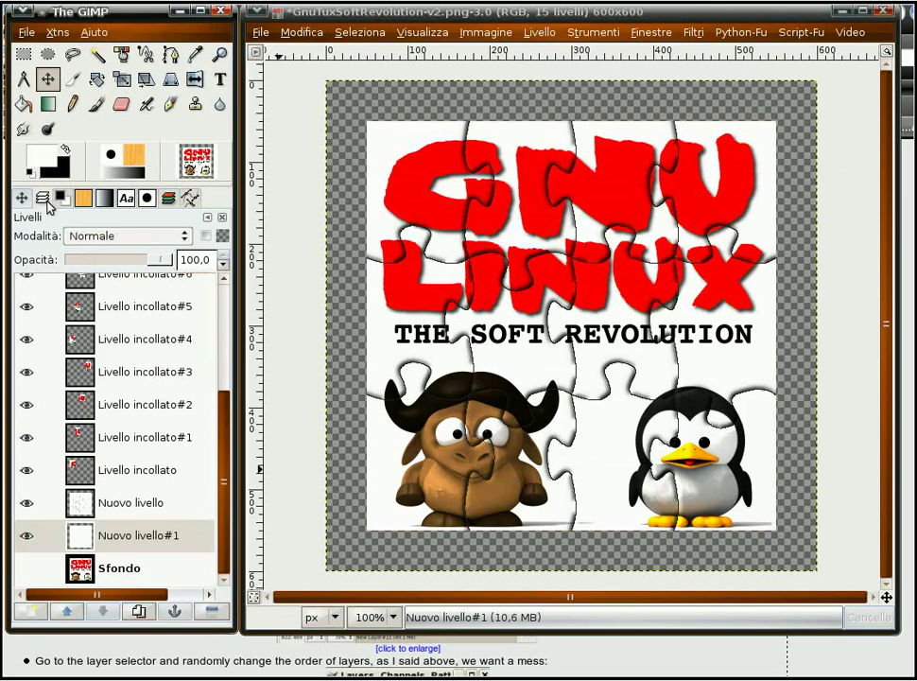
pyautogui.click(22, 104)
pyautogui.click(20, 198)
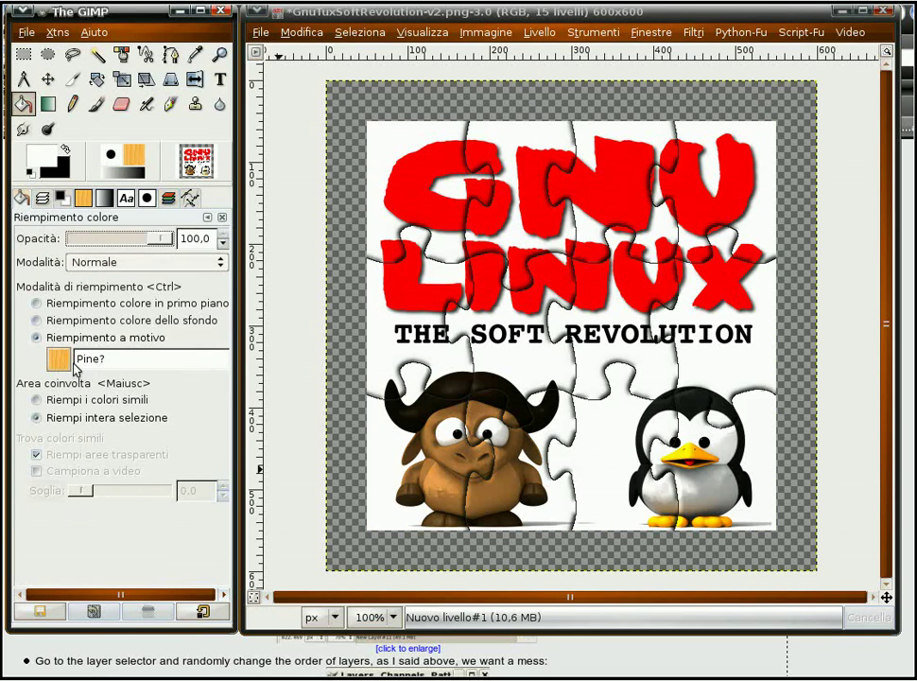
pyautogui.click(42, 198)
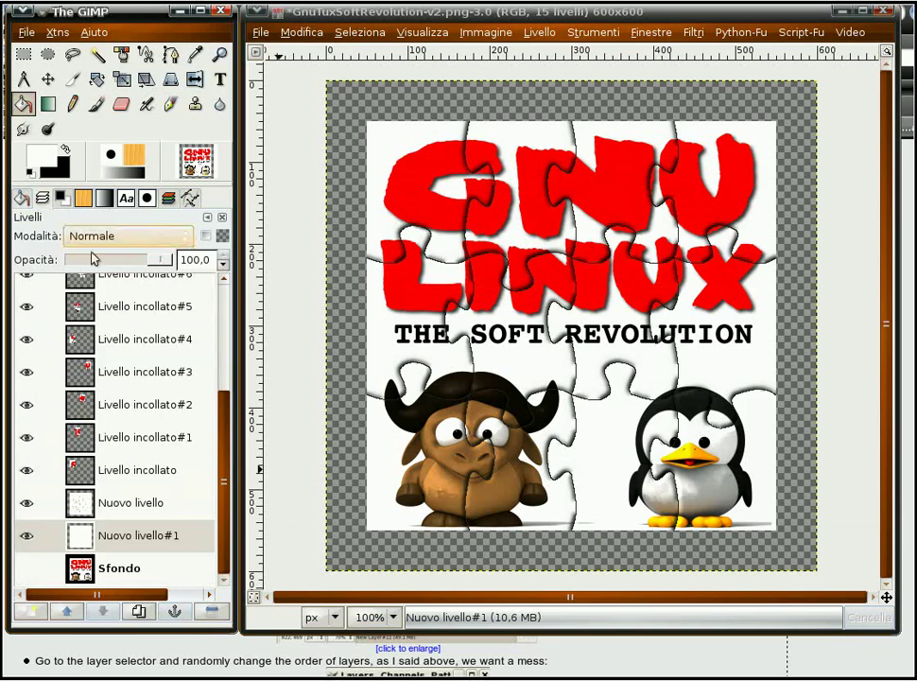
pyautogui.click(348, 245)
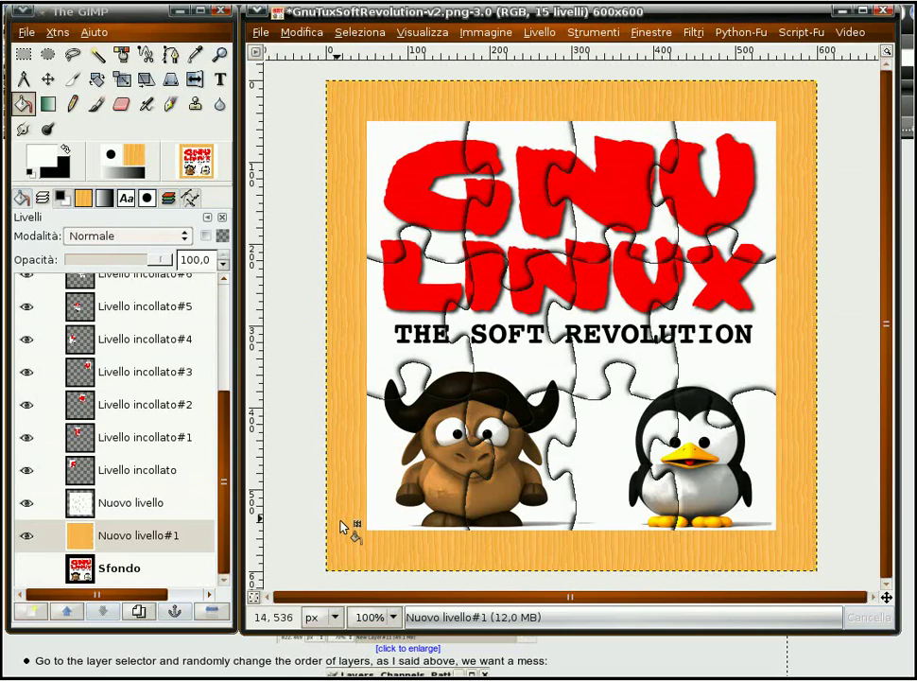
# Hide the Nuovo livello outline layer and lower it below the wood layer.
pyautogui.click(32, 508)
pyautogui.click(137, 511)
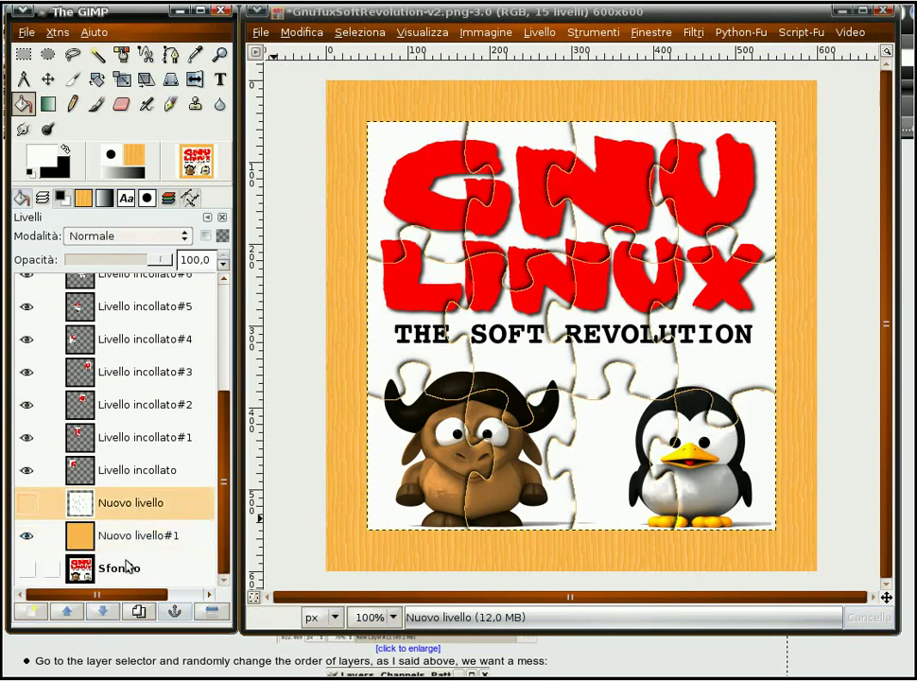
pyautogui.click(104, 611)
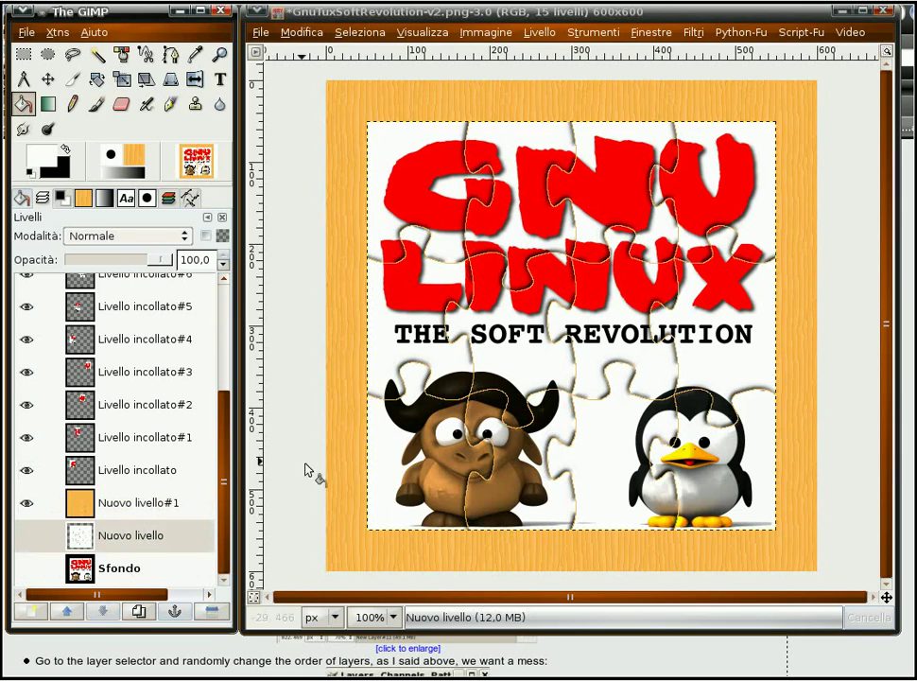
# Apply Aggiungi rilievo to Nuovo livello#1 with thickness 20, keeping the Bumpmap layer.
pyautogui.click(175, 506)
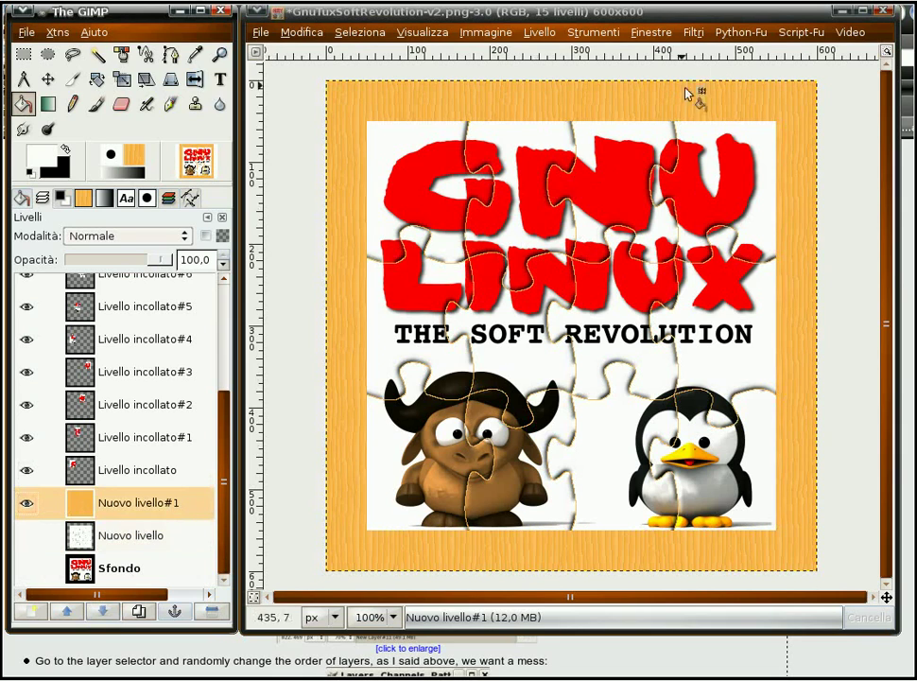
pyautogui.click(802, 33)
pyautogui.moveTo(810, 155)
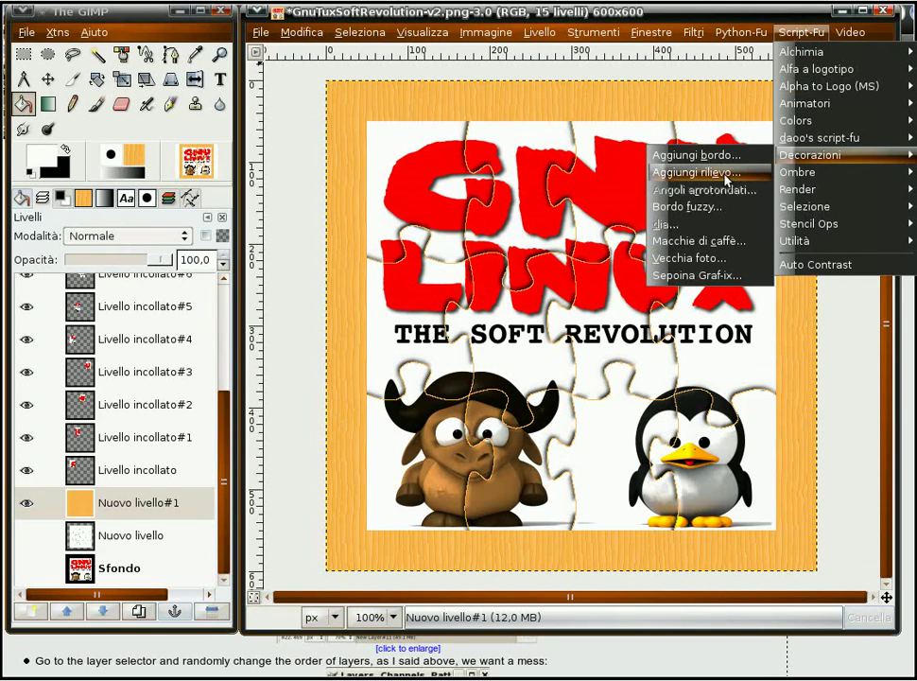
pyautogui.click(726, 174)
pyautogui.moveTo(156, 17); pyautogui.dragTo(557, 120)
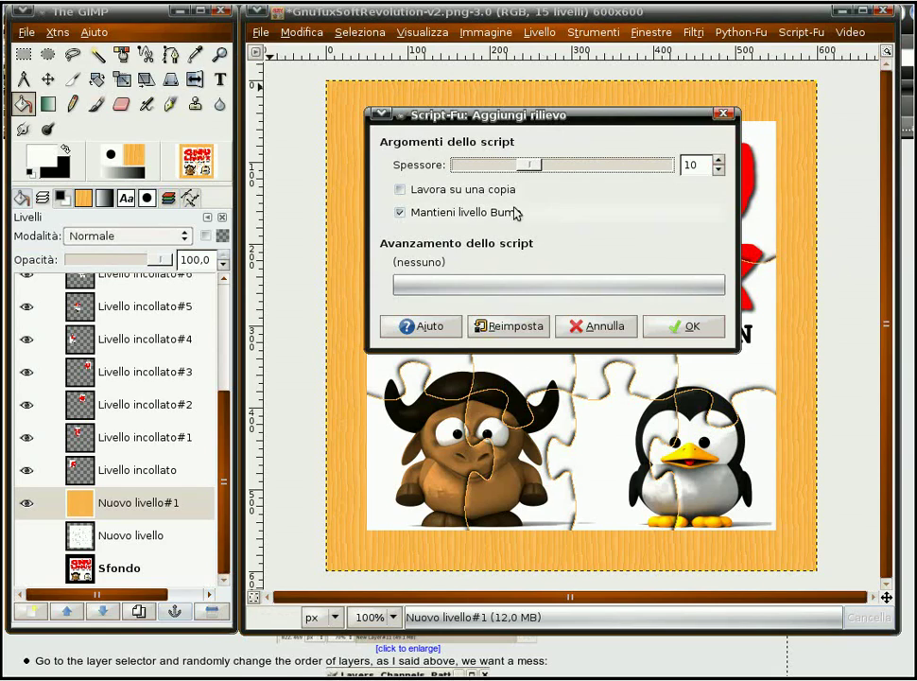
pyautogui.scroll(3, 725, 163)
pyautogui.scroll(5, 725, 163)
pyautogui.scroll(1, 724, 164)
pyautogui.scroll(1, 724, 164)
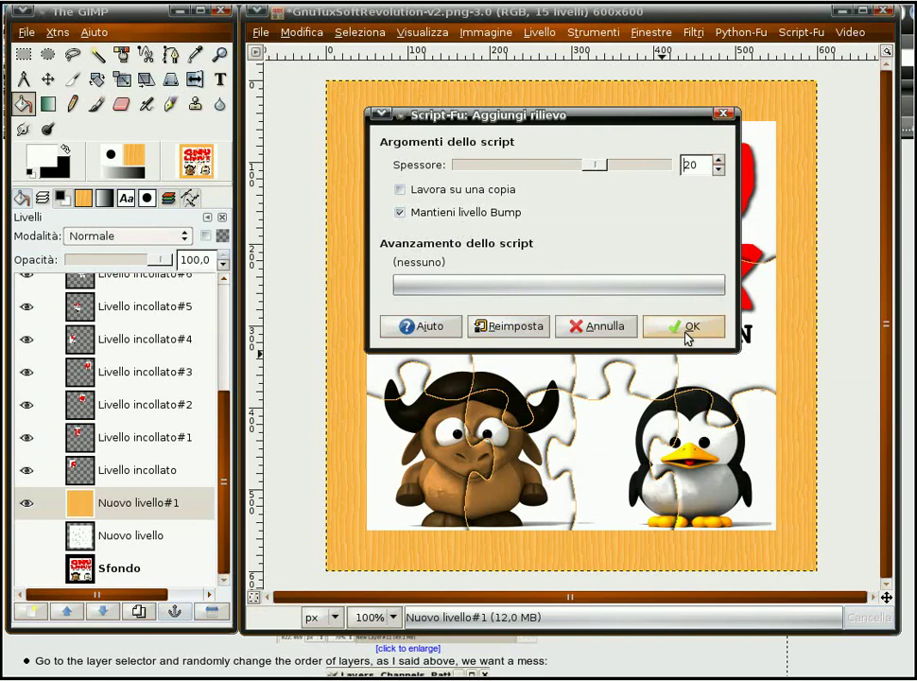
pyautogui.click(686, 330)
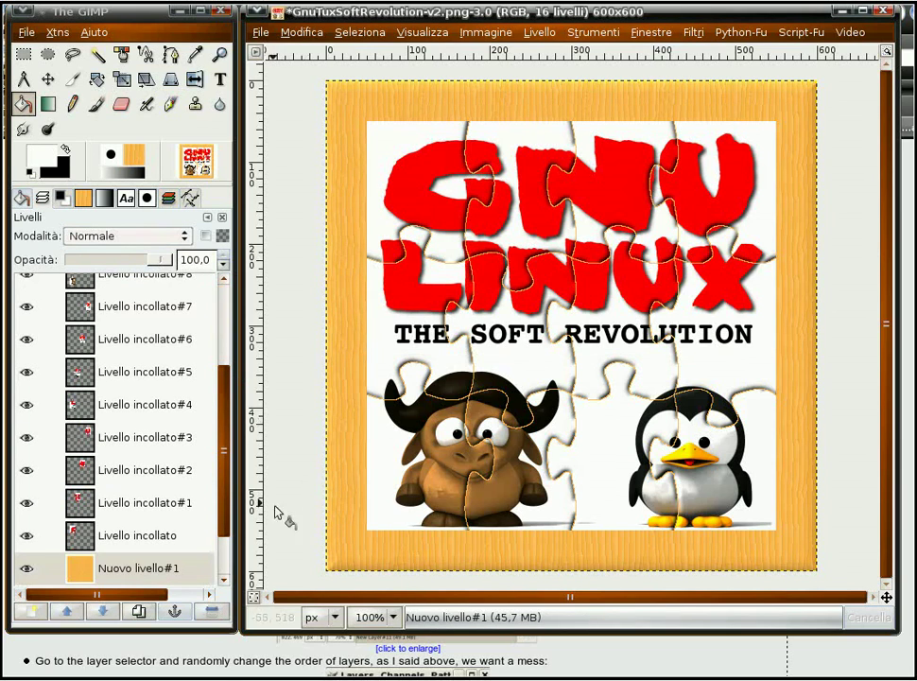
# Raise the Bumpmap layer to the very top of the layer stack.
pyautogui.moveTo(229, 495)
pyautogui.mouseDown()
pyautogui.moveTo(233, 546)
pyautogui.moveTo(235, 379)
pyautogui.mouseUp()
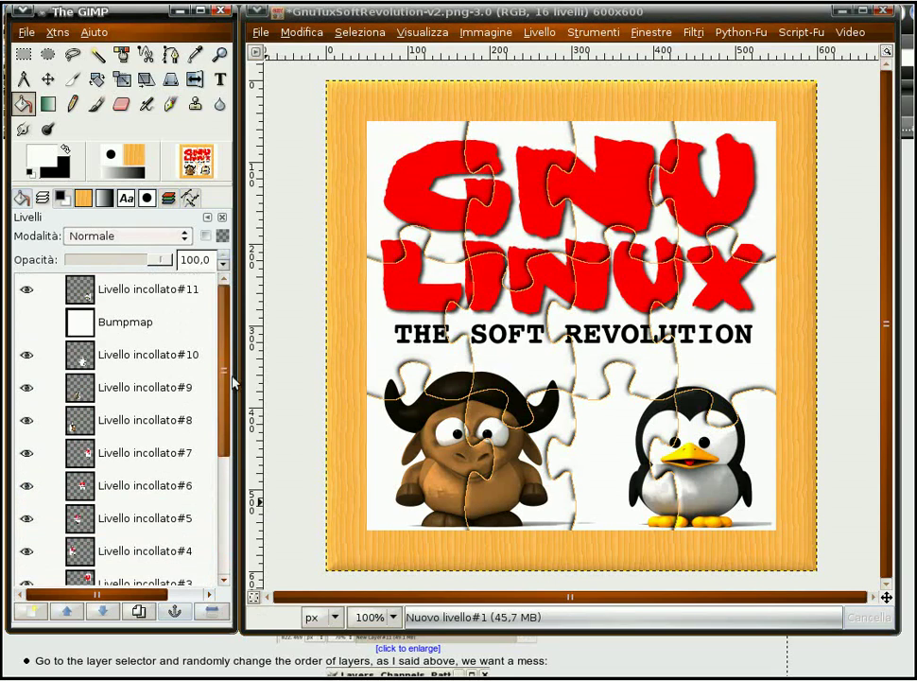
pyautogui.click(144, 322)
pyautogui.click(67, 610)
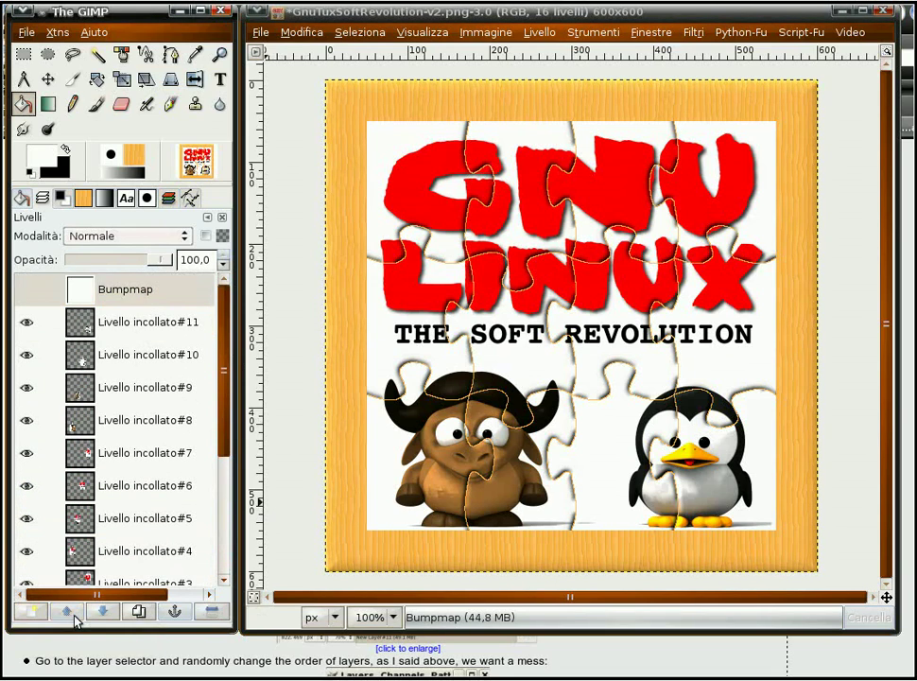
pyautogui.moveTo(224, 395); pyautogui.dragTo(224, 517)
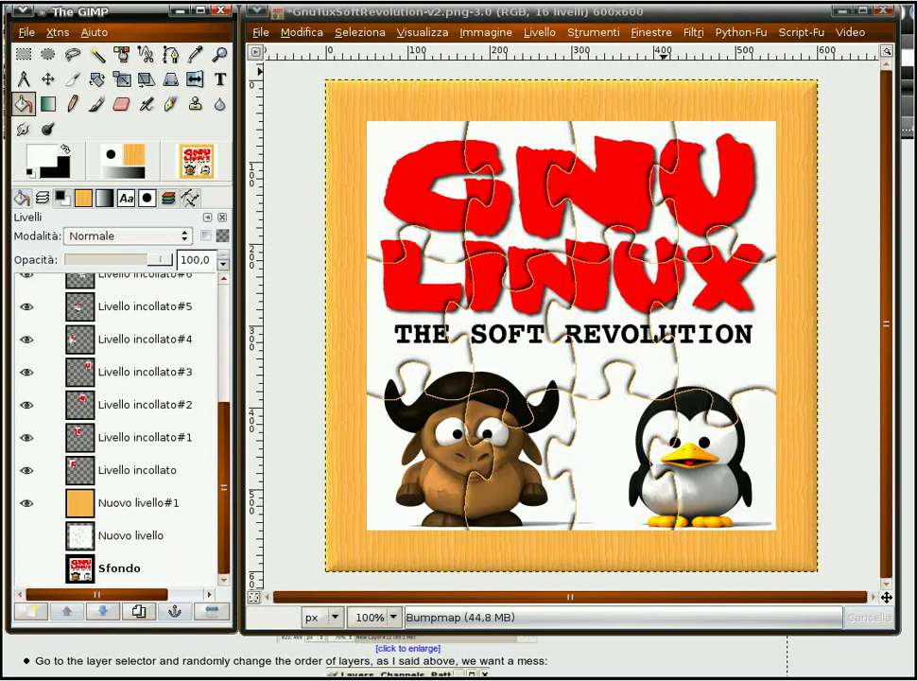
# Rotate the top-left piece Livello incollato about 6° counter-clockwise.
pyautogui.click(86, 477)
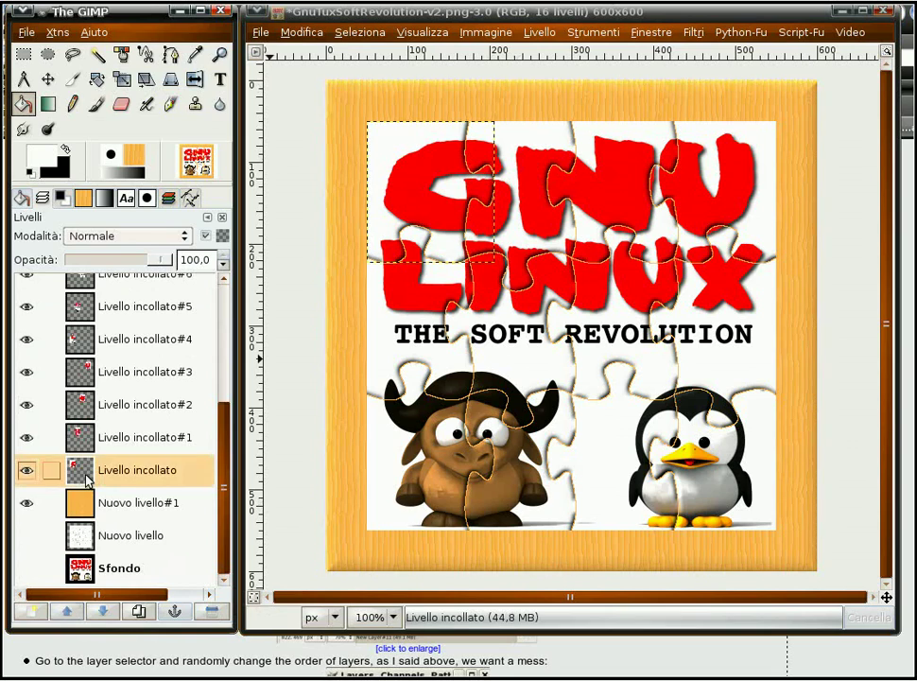
pyautogui.click(96, 80)
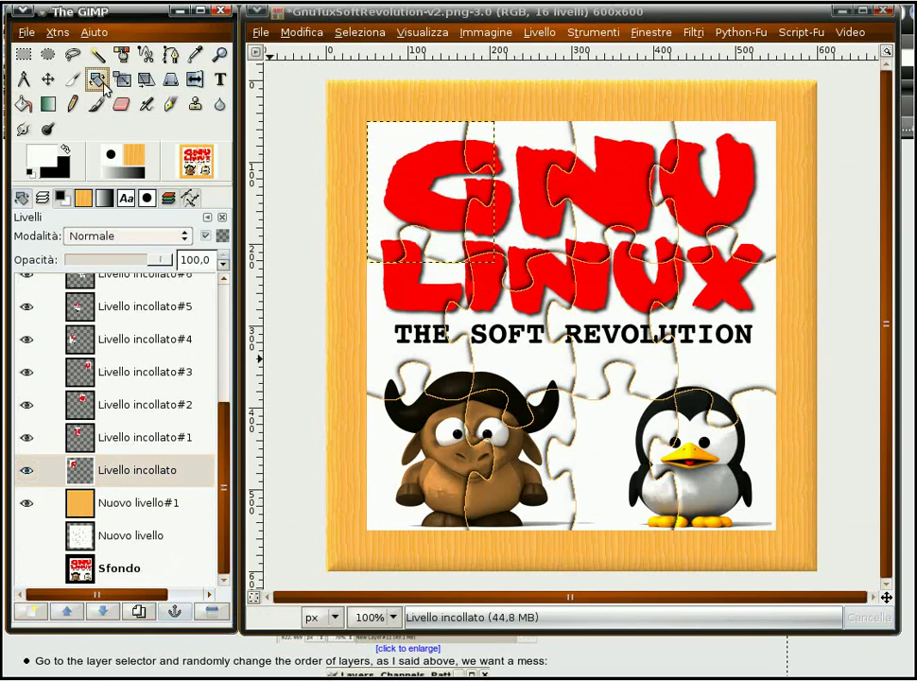
pyautogui.click(419, 177)
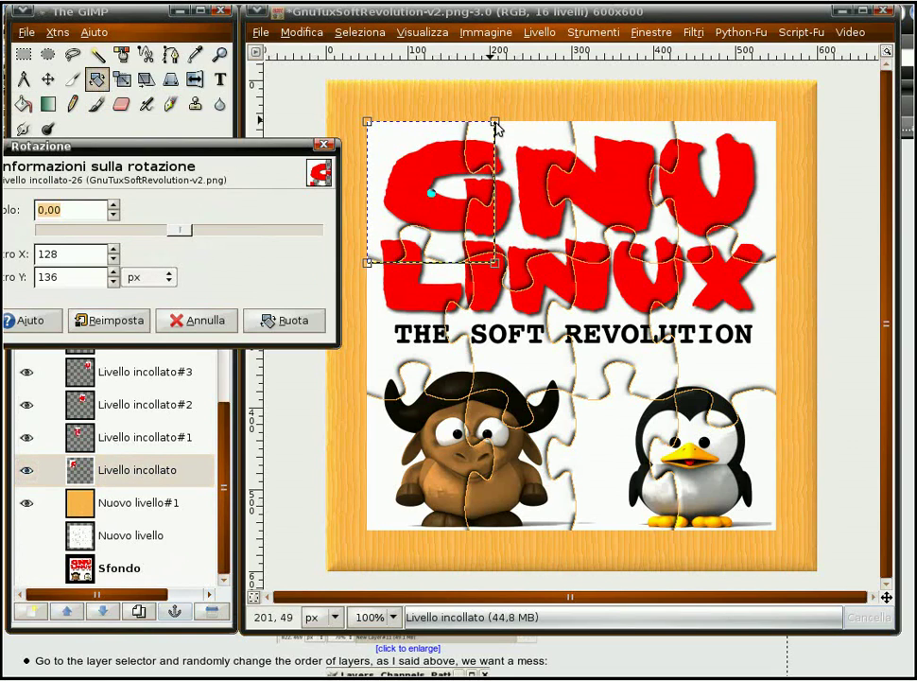
pyautogui.moveTo(199, 157)
pyautogui.mouseDown()
pyautogui.moveTo(555, 299)
pyautogui.moveTo(598, 346)
pyautogui.mouseUp()
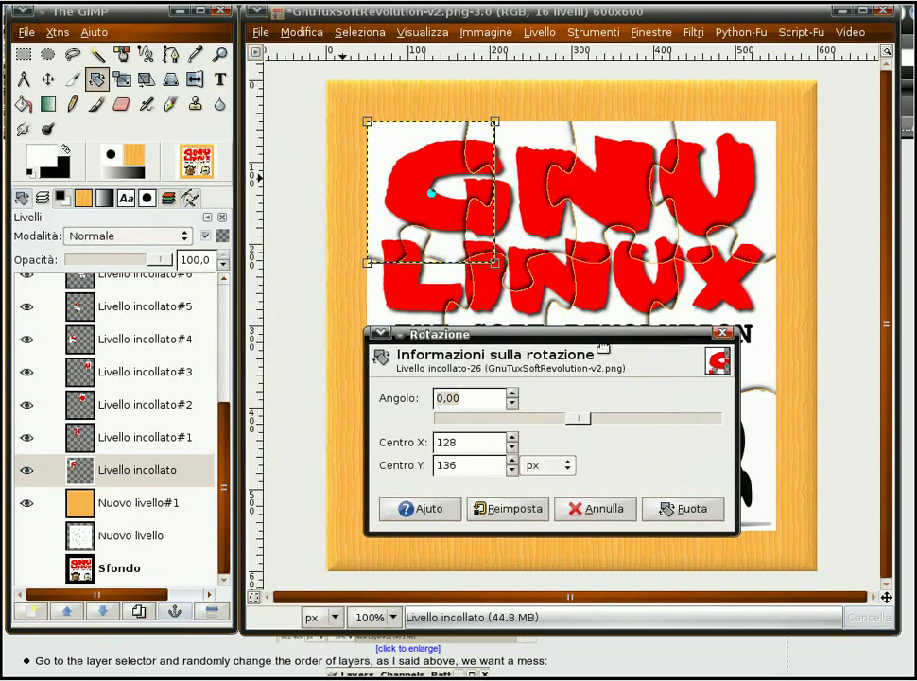
pyautogui.click(499, 129)
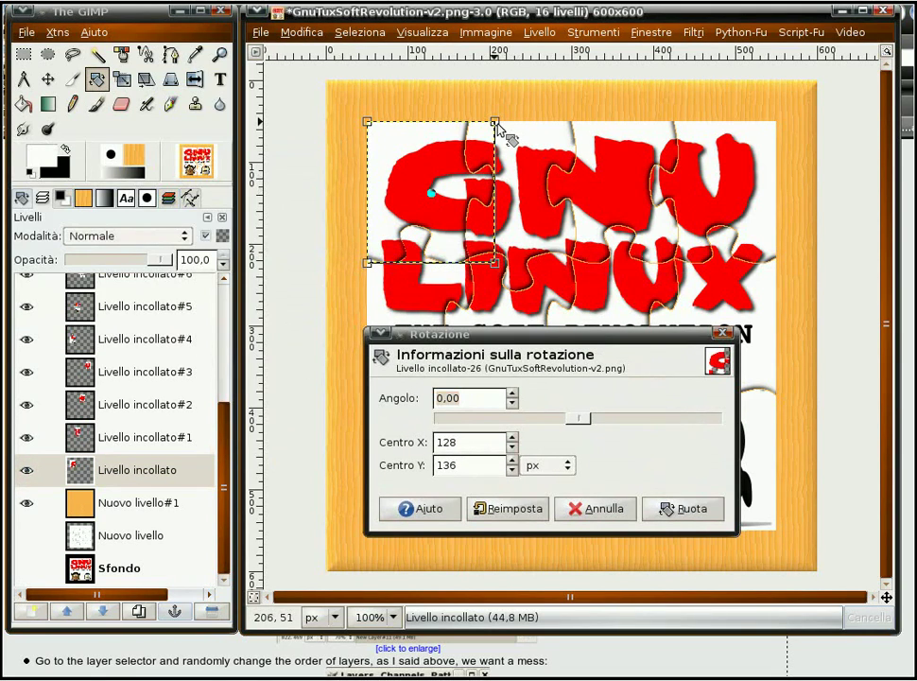
pyautogui.moveTo(497, 127); pyautogui.dragTo(493, 113)
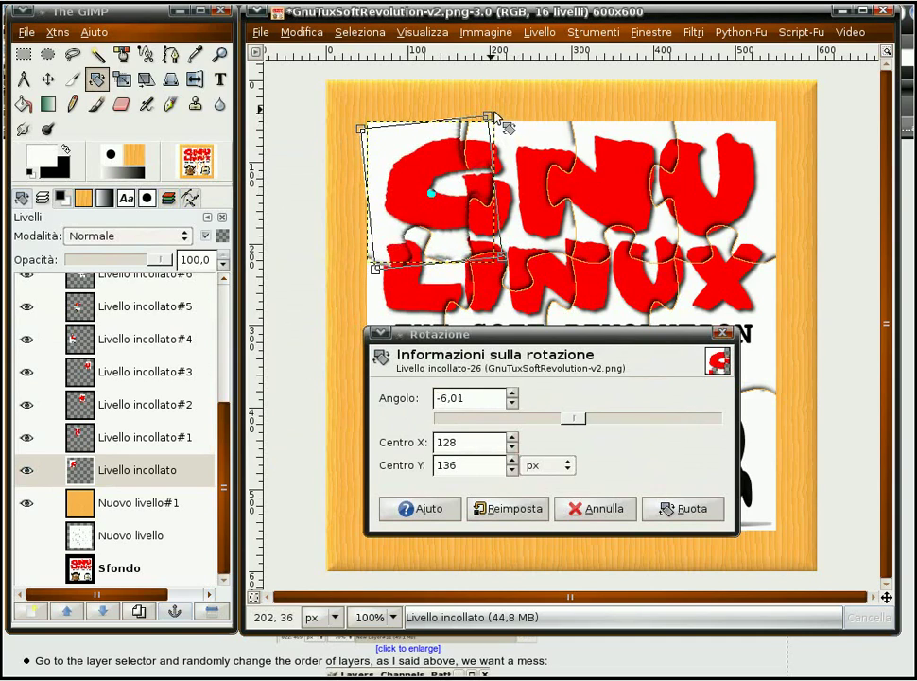
pyautogui.click(698, 513)
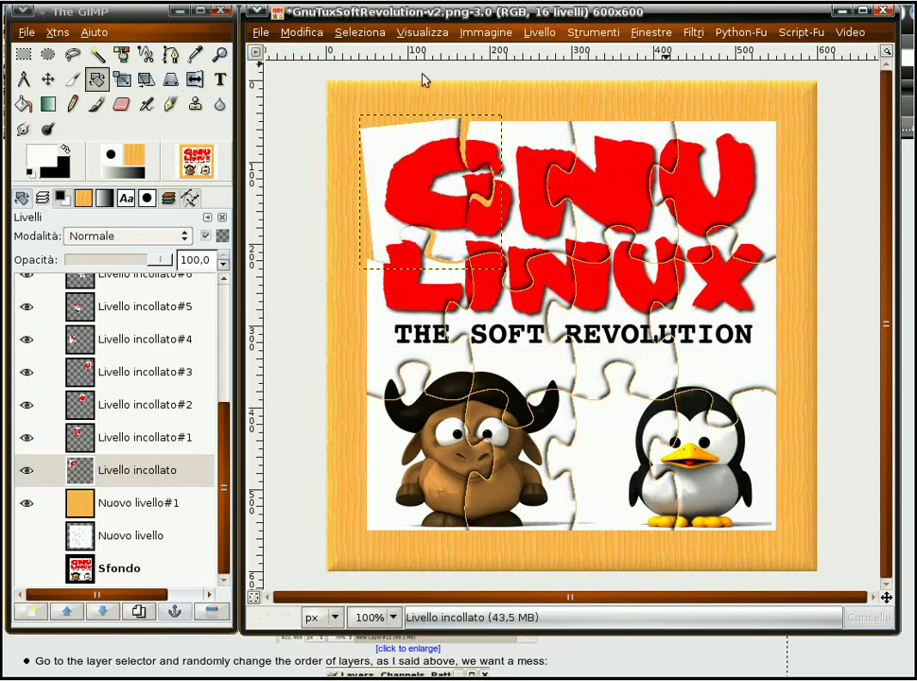
# Nudge the tilted top-left piece slightly up and to the left.
pyautogui.click(47, 79)
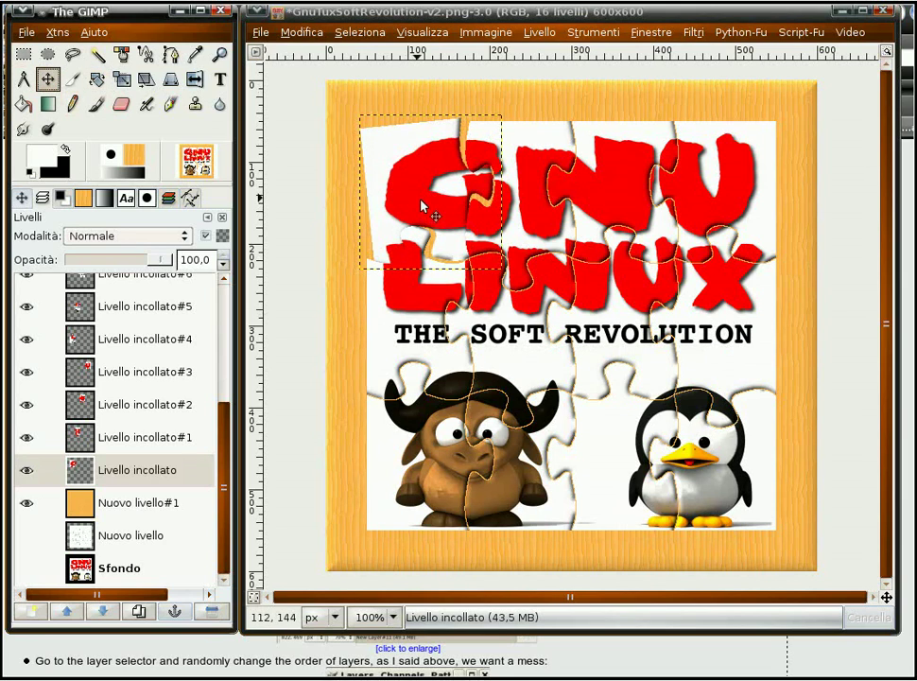
pyautogui.moveTo(421, 201); pyautogui.dragTo(411, 194)
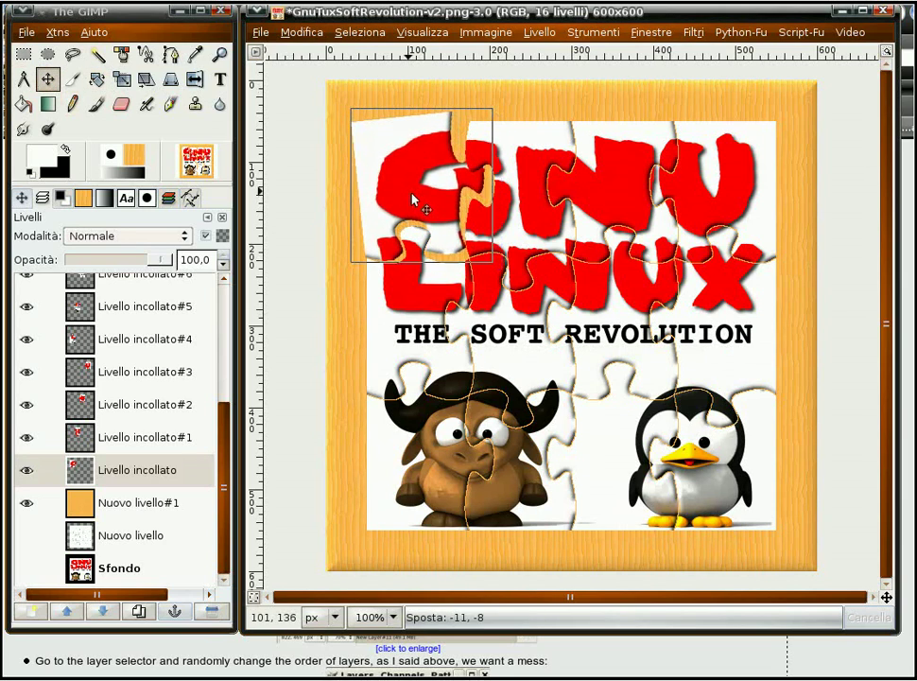
pyautogui.moveTo(413, 198); pyautogui.dragTo(414, 200)
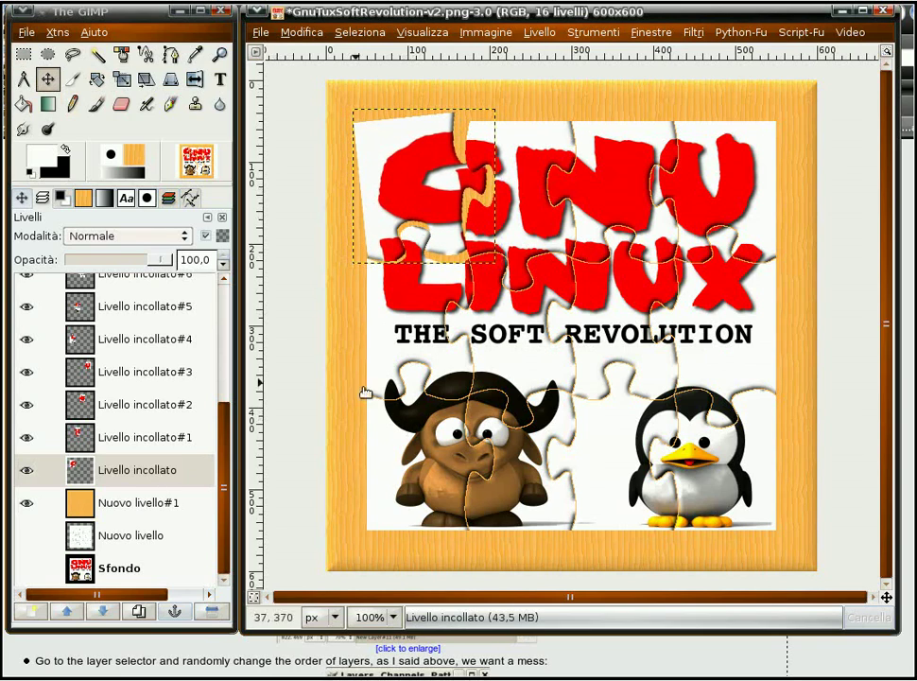
# Add a Crea ombra drop shadow (offset 2/2, blur 4, opacity 80) under the top-left piece.
pyautogui.click(798, 36)
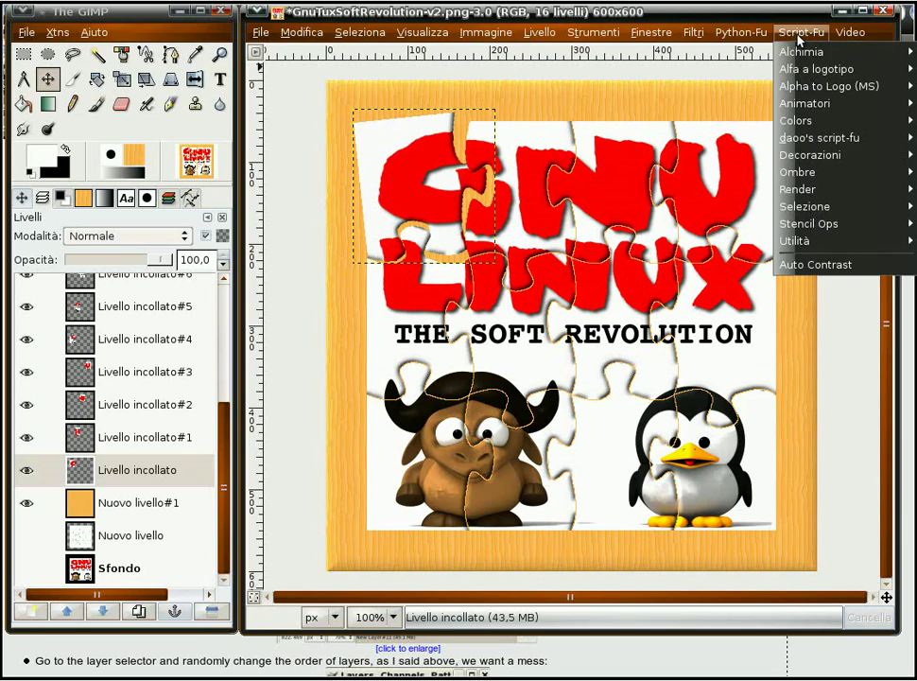
pyautogui.moveTo(799, 172)
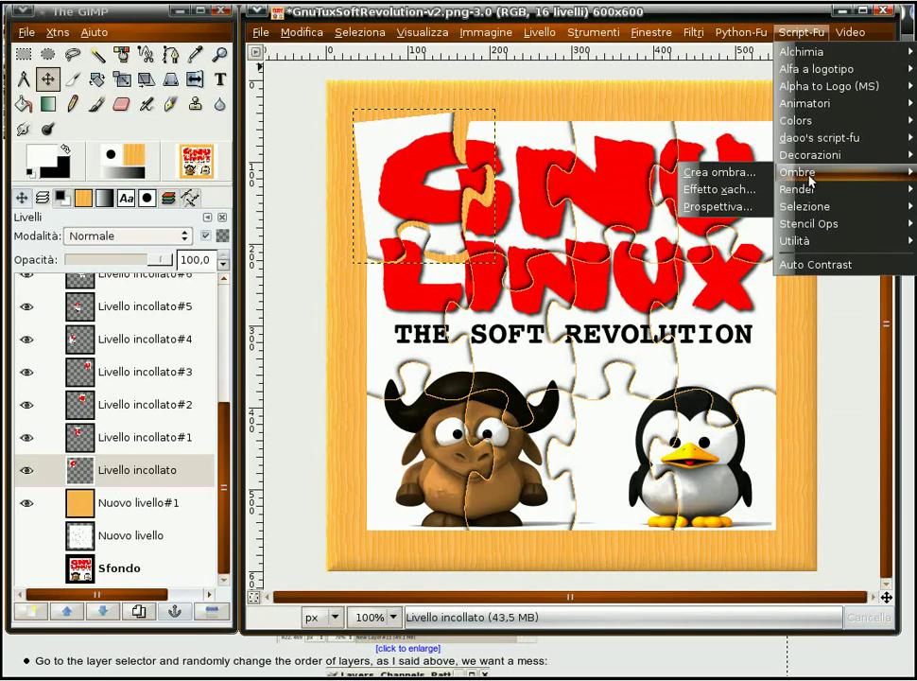
pyautogui.click(747, 172)
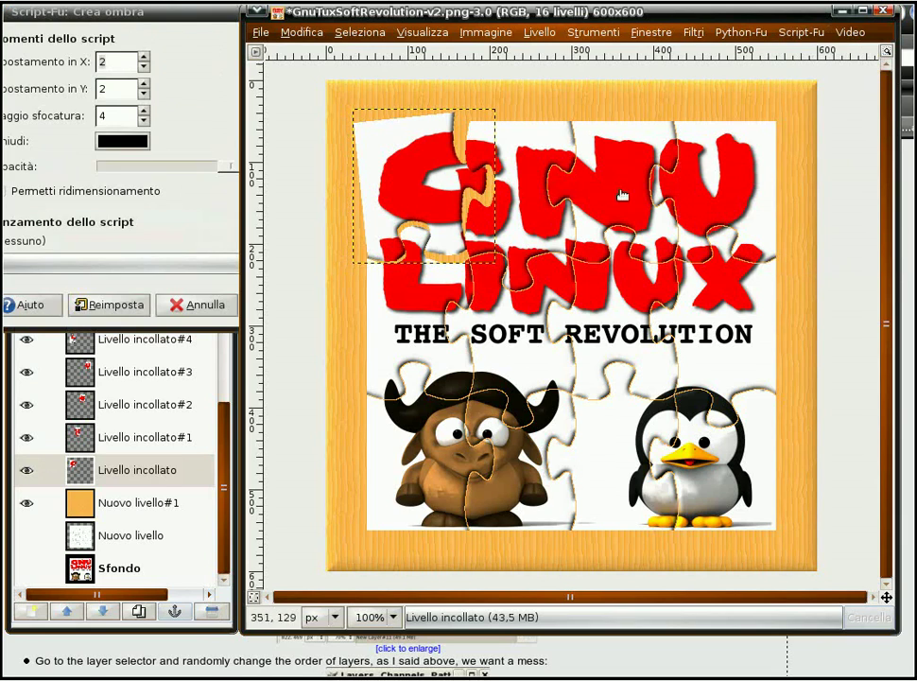
pyautogui.moveTo(123, 23); pyautogui.dragTo(684, 200)
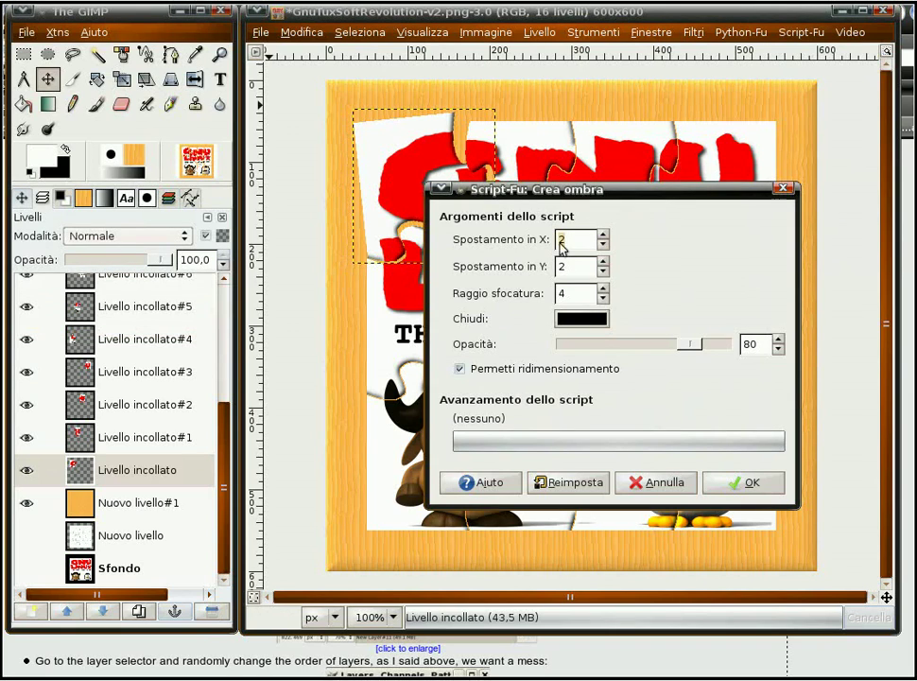
pyautogui.click(758, 491)
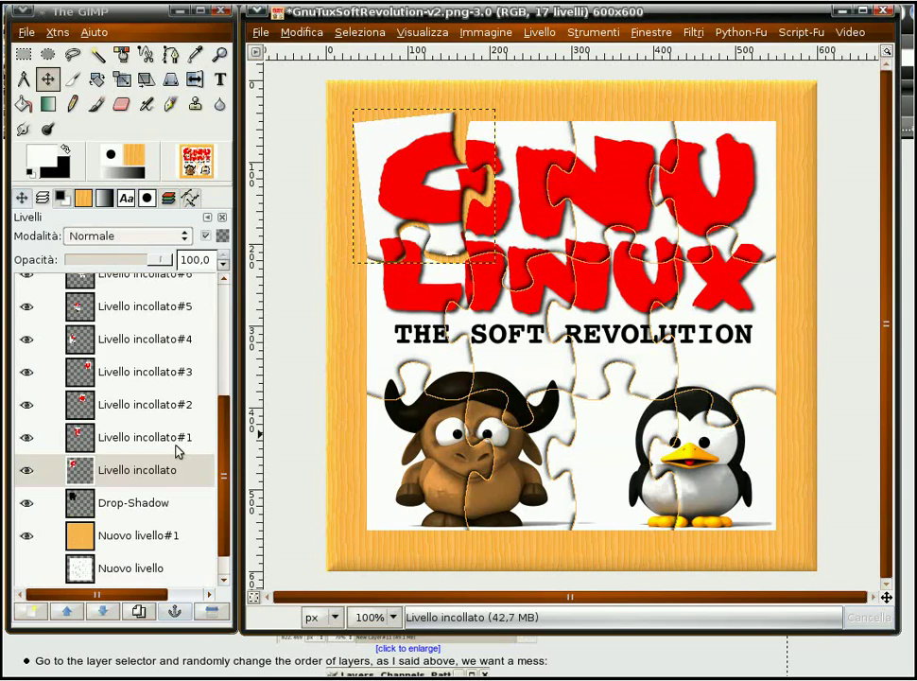
# Rotate Livello incollato#1 about 5.55° clockwise and shift it slightly up-left.
pyautogui.click(112, 446)
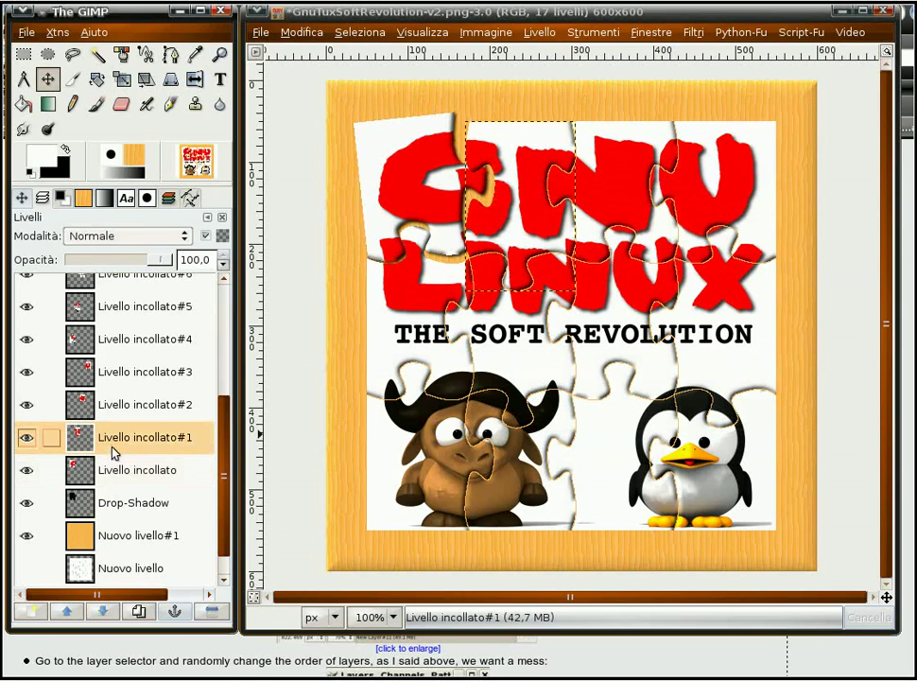
pyautogui.click(96, 80)
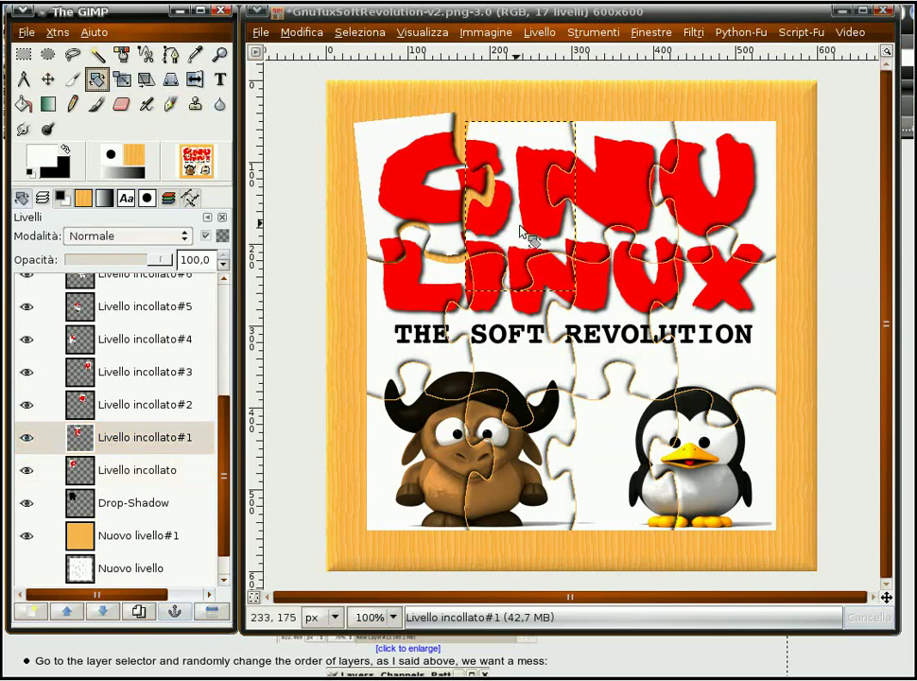
pyautogui.click(522, 206)
pyautogui.moveTo(578, 129); pyautogui.dragTo(586, 133)
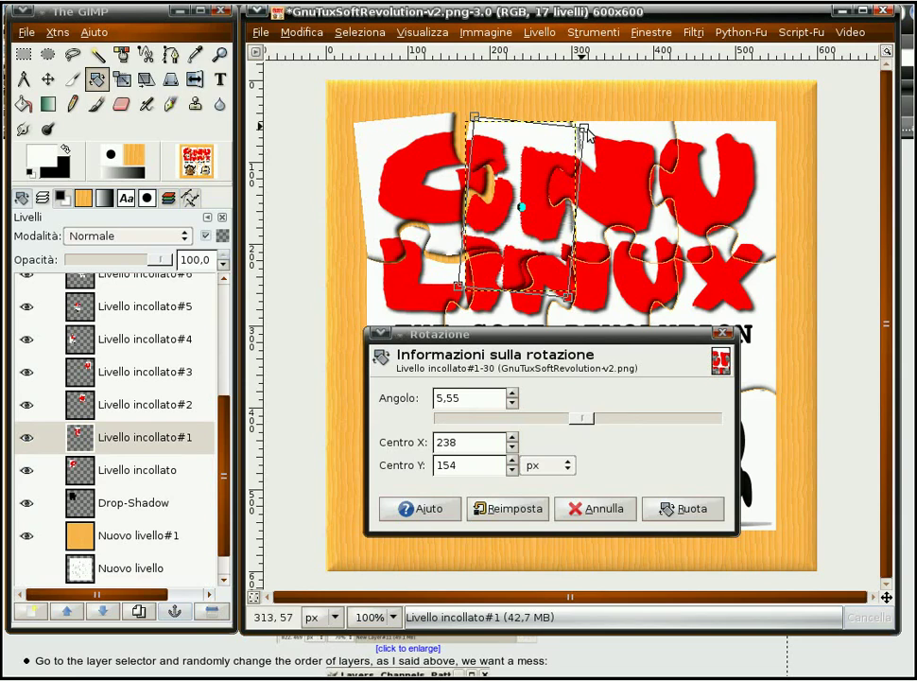
pyautogui.click(706, 517)
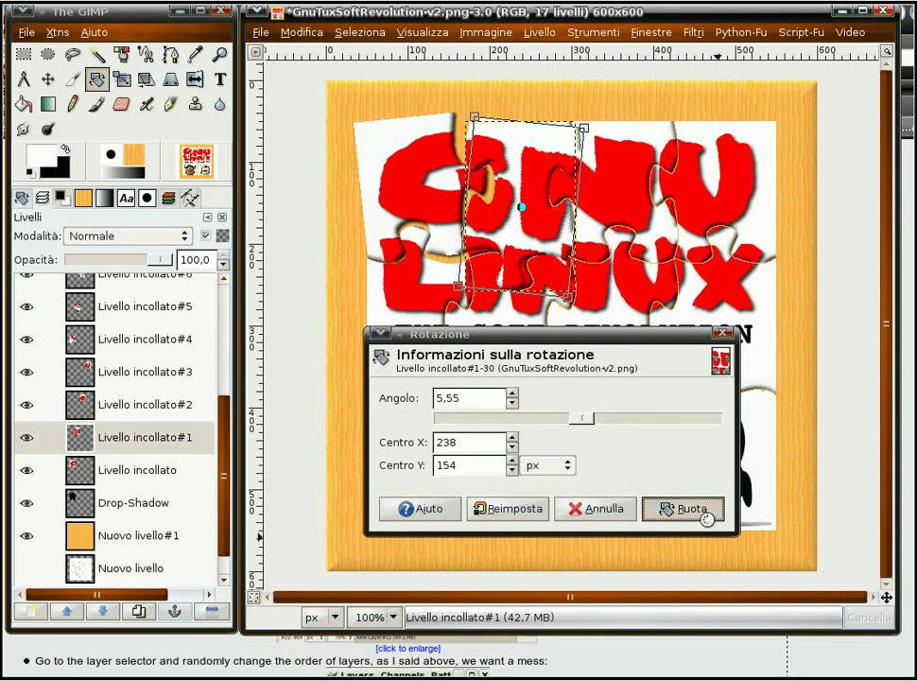
pyautogui.click(47, 80)
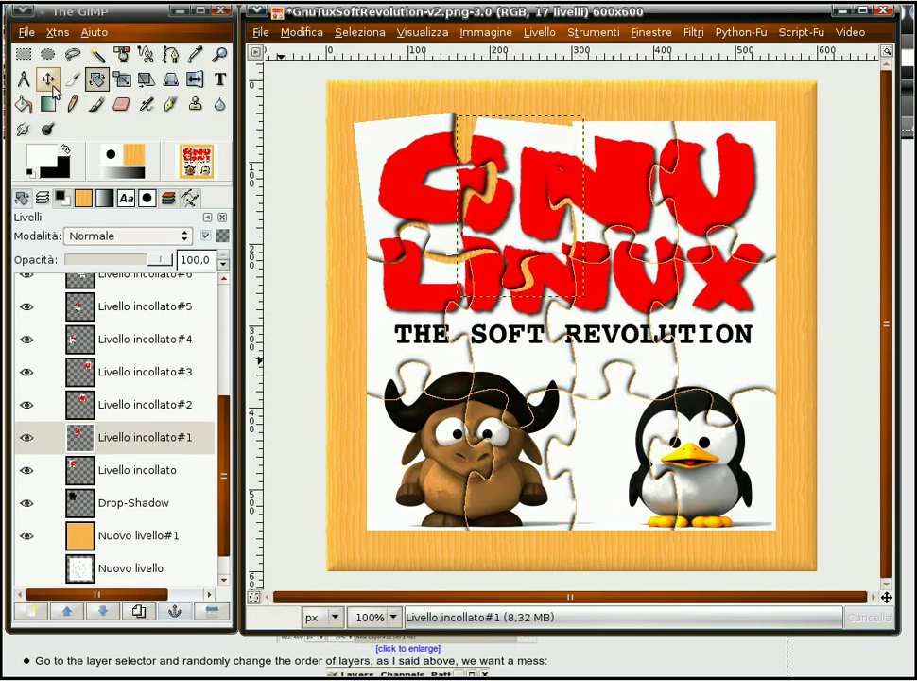
pyautogui.moveTo(516, 210); pyautogui.dragTo(512, 204)
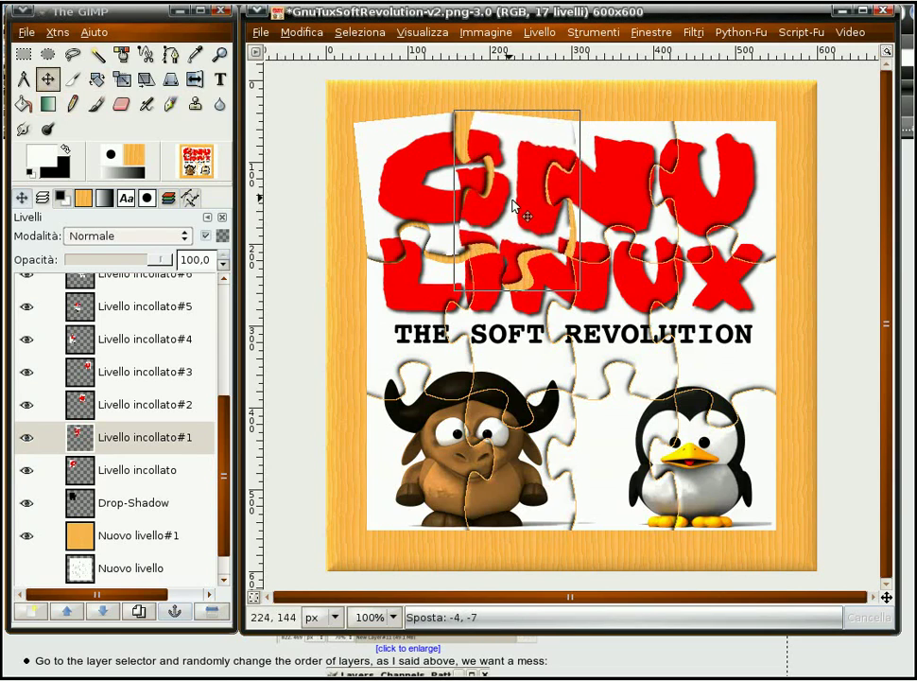
pyautogui.moveTo(513, 202); pyautogui.dragTo(514, 202)
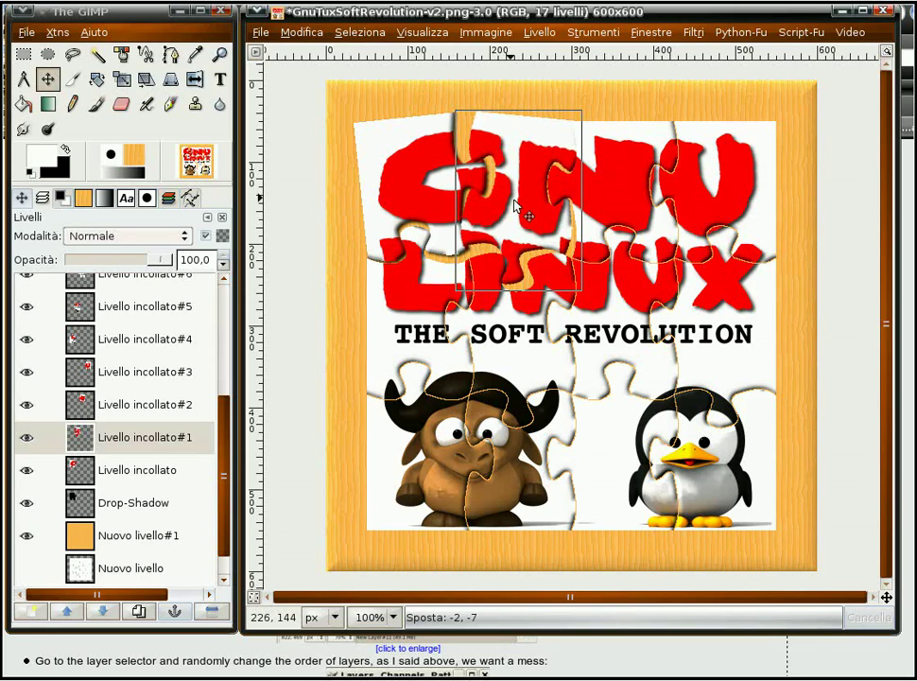
pyautogui.moveTo(515, 201); pyautogui.dragTo(515, 202)
# Add a Crea ombra drop shadow under the second piece.
pyautogui.click(801, 32)
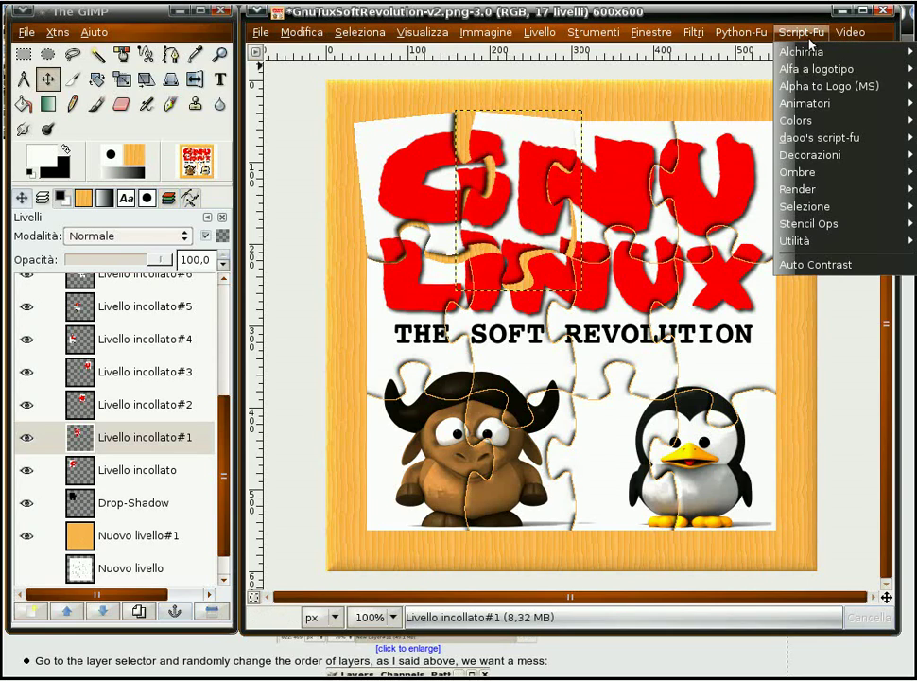
pyautogui.moveTo(797, 172)
pyautogui.click(773, 176)
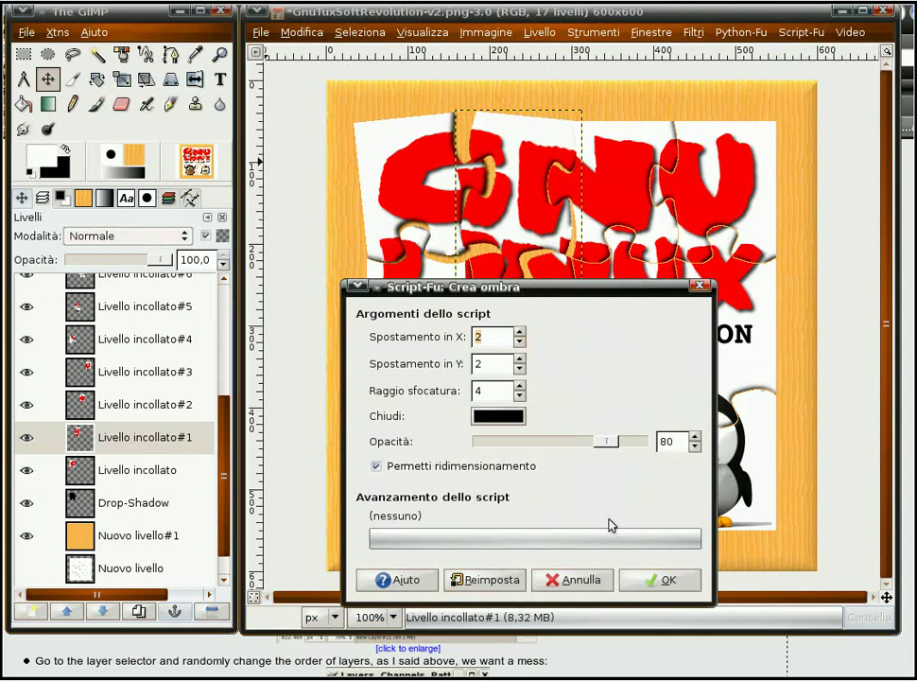
pyautogui.click(659, 585)
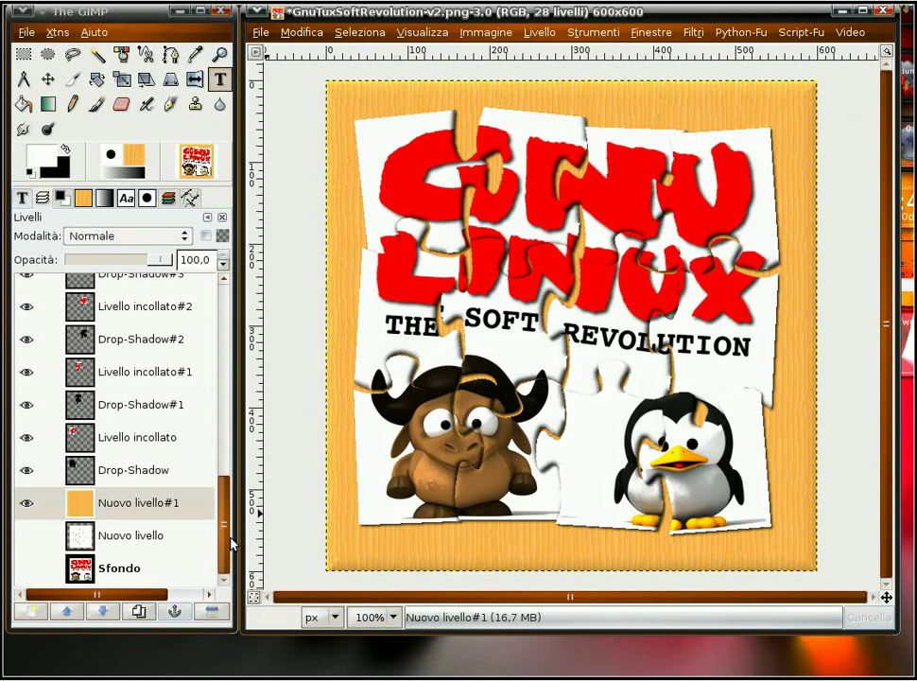
# Merge all visible layers, clipped to the image, into Nuovo livello#1.
pyautogui.moveTo(231, 541); pyautogui.dragTo(228, 328)
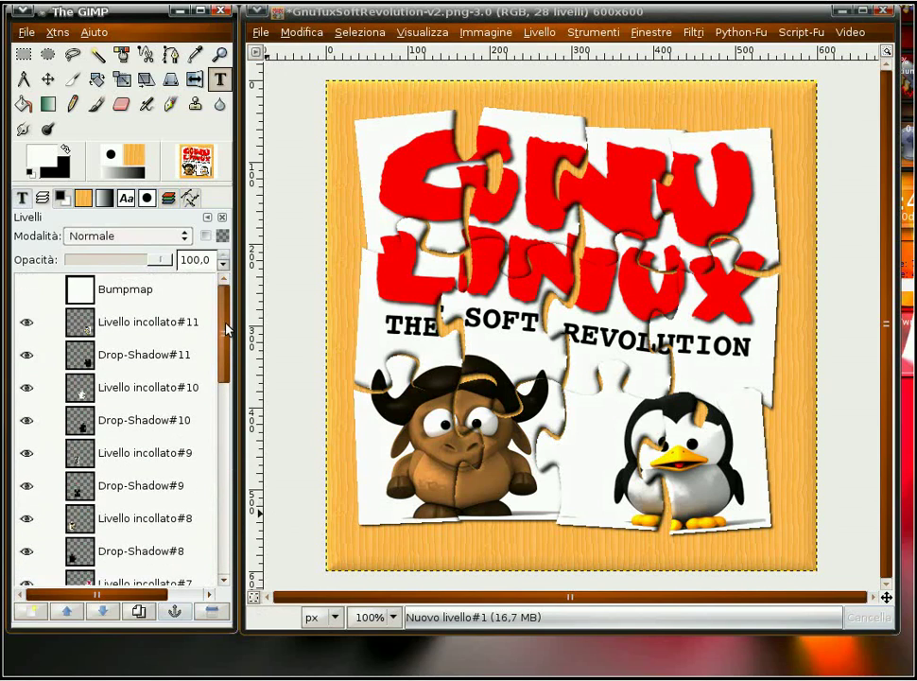
pyautogui.scroll(-5, 165, 340)
pyautogui.scroll(-5, 148, 453)
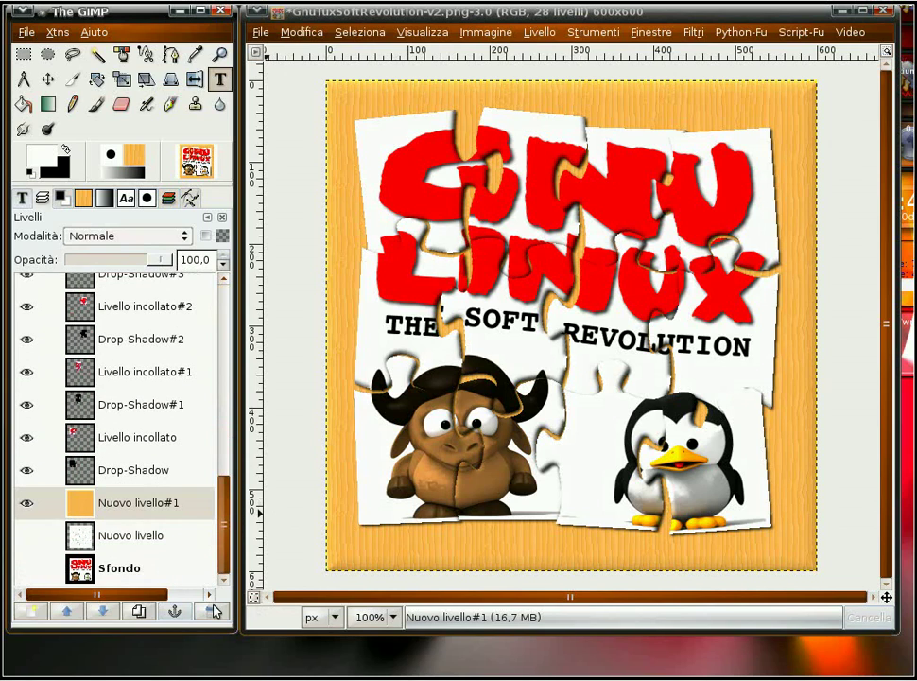
pyautogui.rightClick(157, 438)
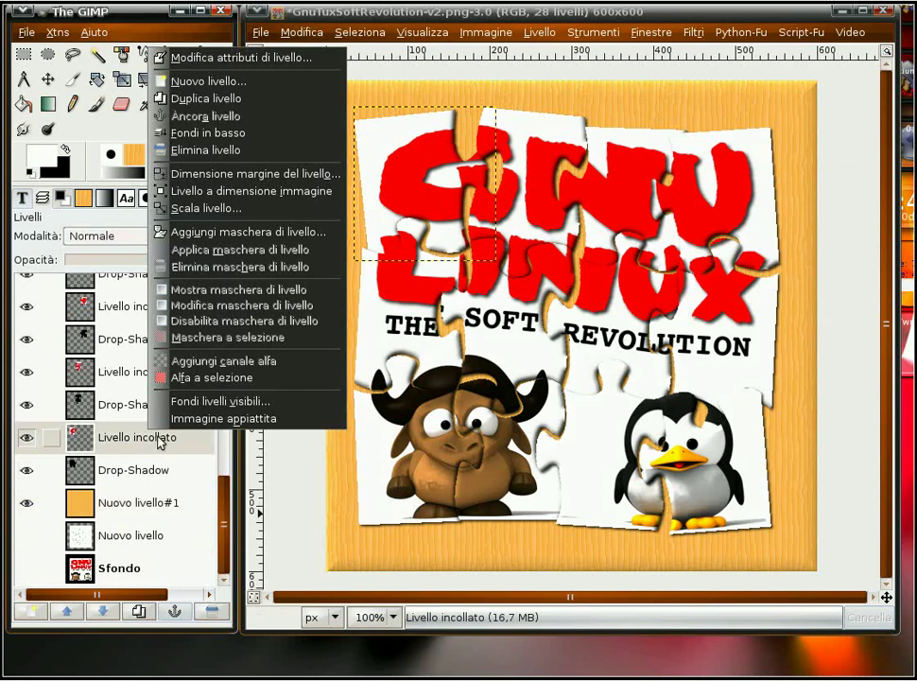
pyautogui.click(208, 400)
pyautogui.click(458, 346)
pyautogui.click(567, 405)
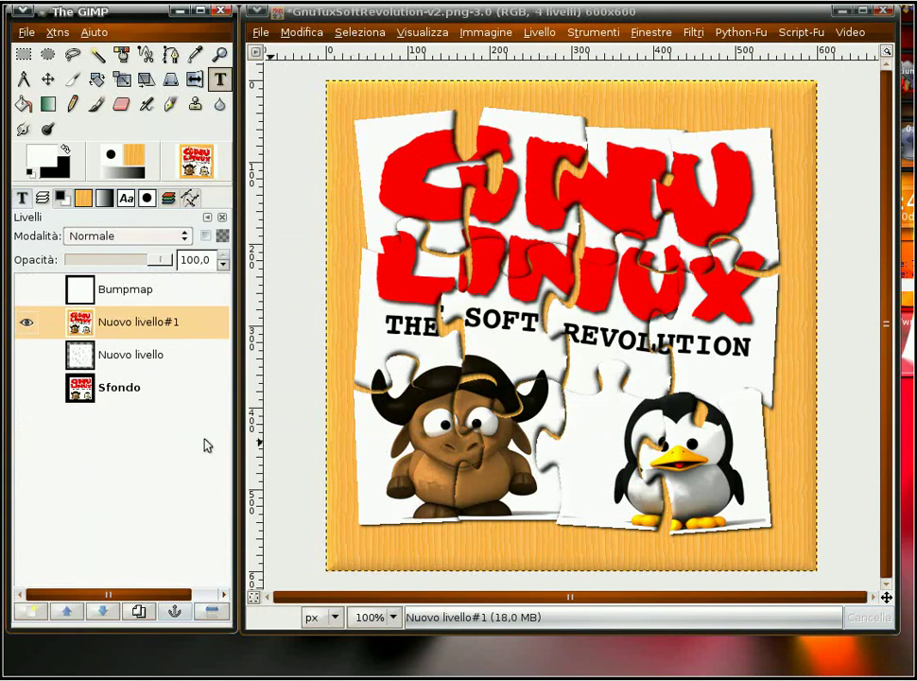
# Delete the leftover Nuovo livello, Sfondo and Bumpmap layers.
pyautogui.click(150, 364)
pyautogui.click(212, 612)
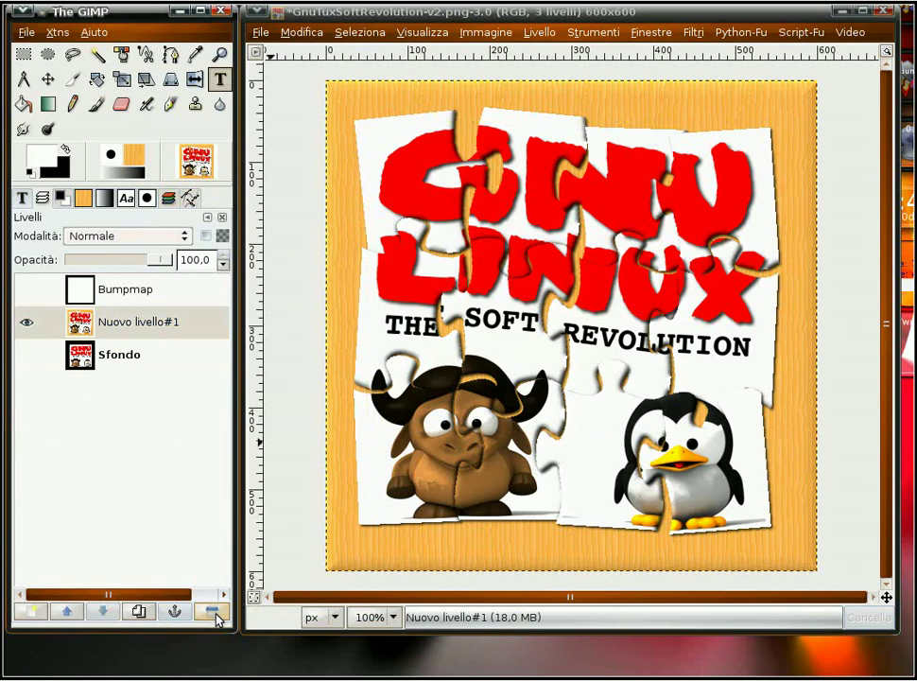
pyautogui.click(132, 288)
pyautogui.click(122, 356)
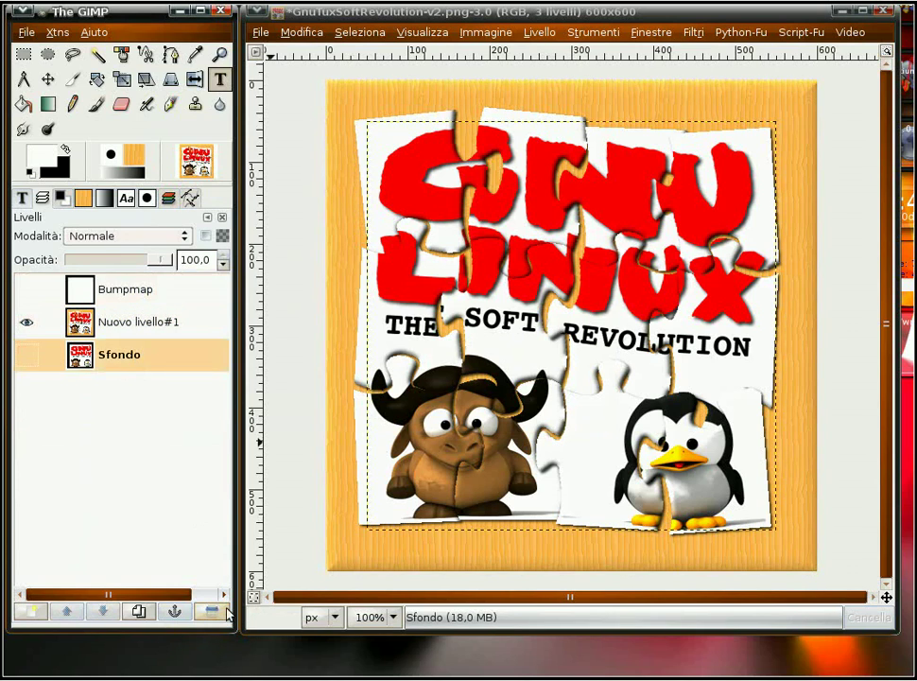
pyautogui.click(211, 611)
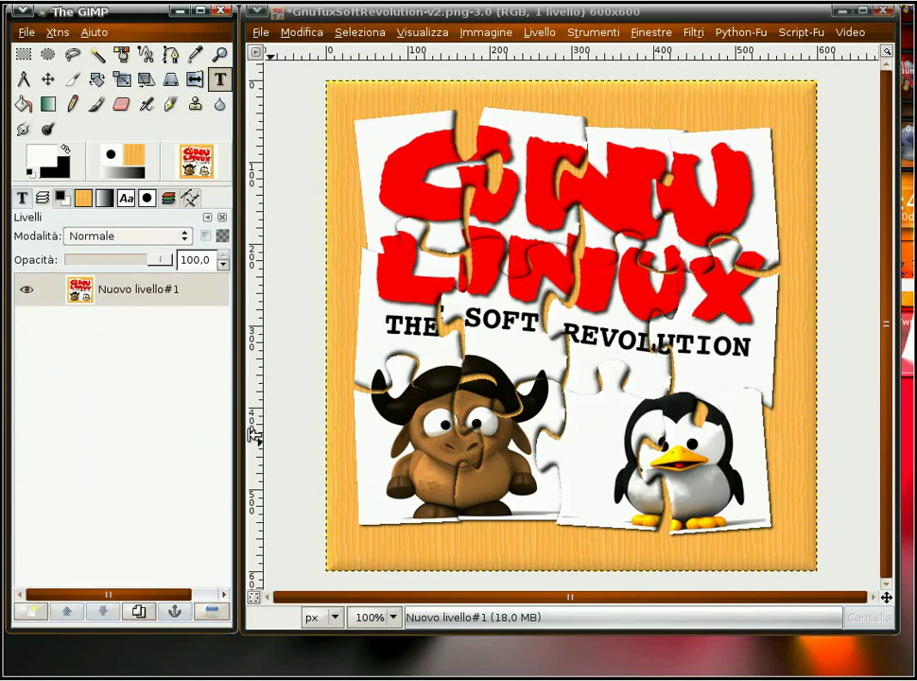